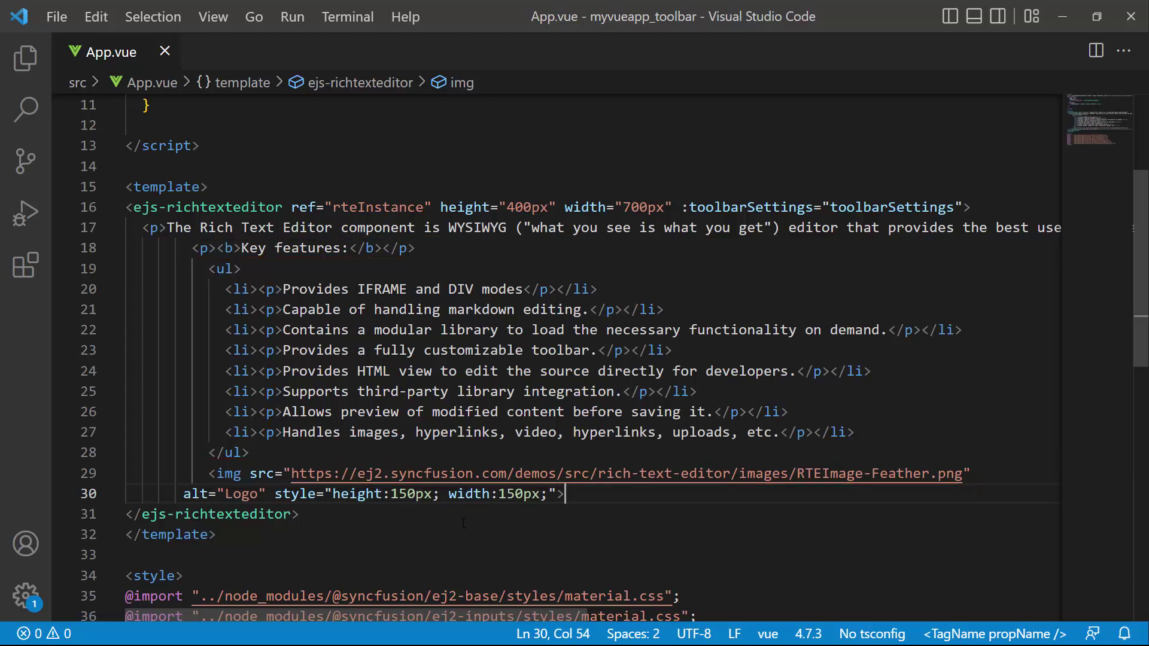
scroll(463, 523, up, 4)
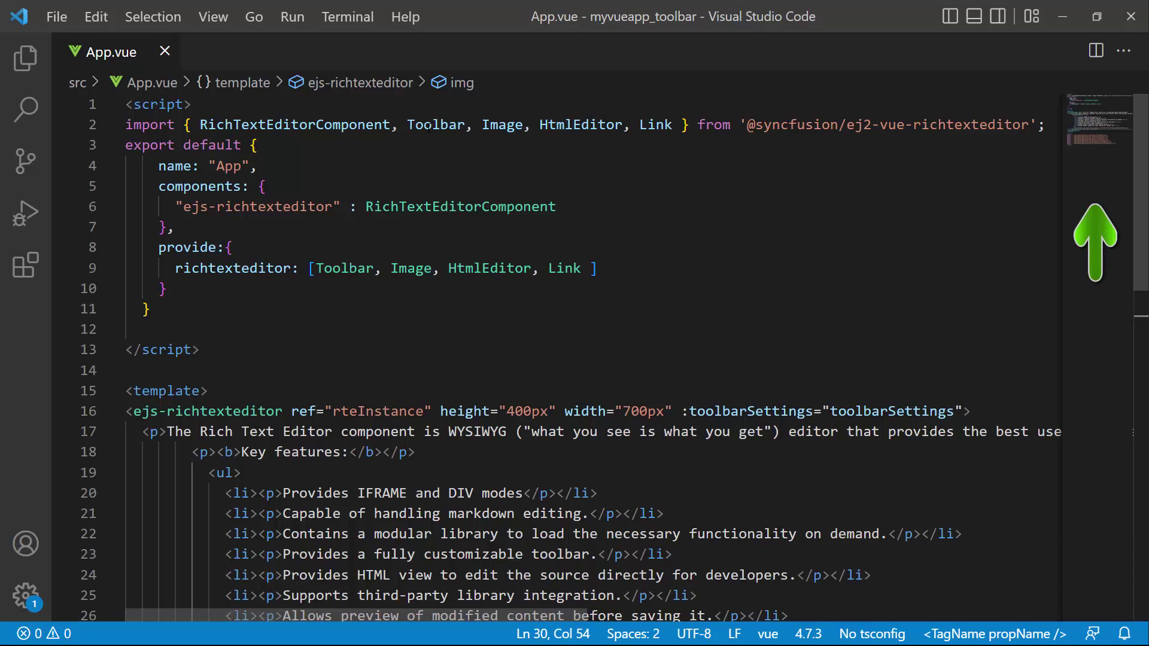
Step: Start the Vite dev server with npm run dev in a new terminal
click(352, 17)
click(386, 51)
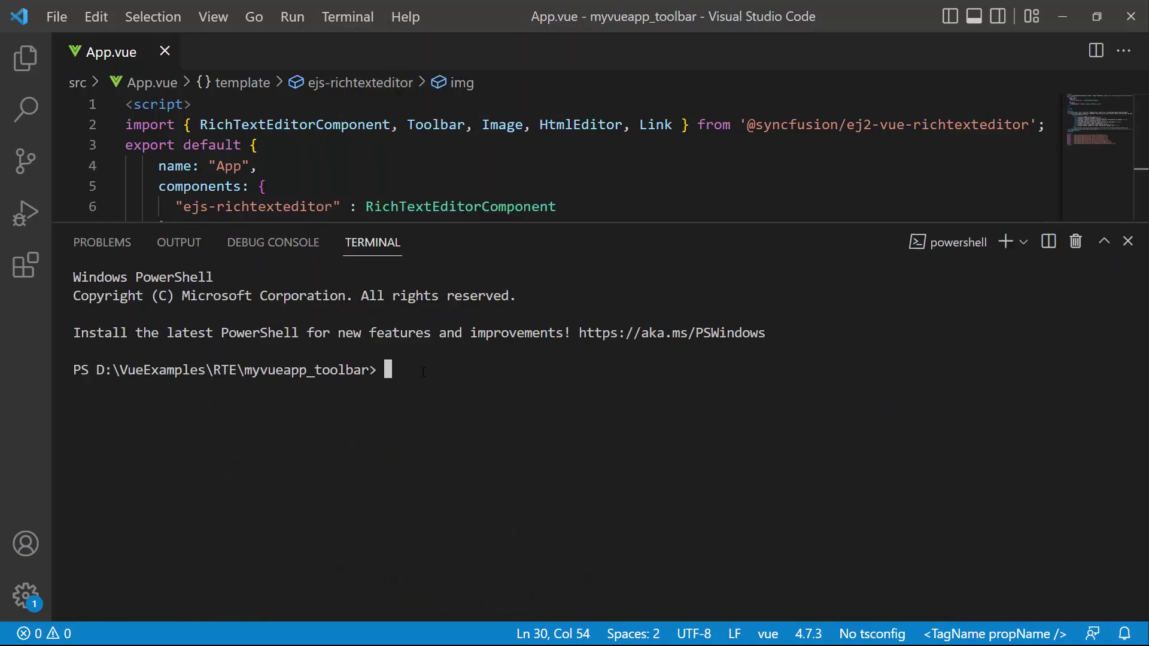
text(npm run dev)
key(Return)
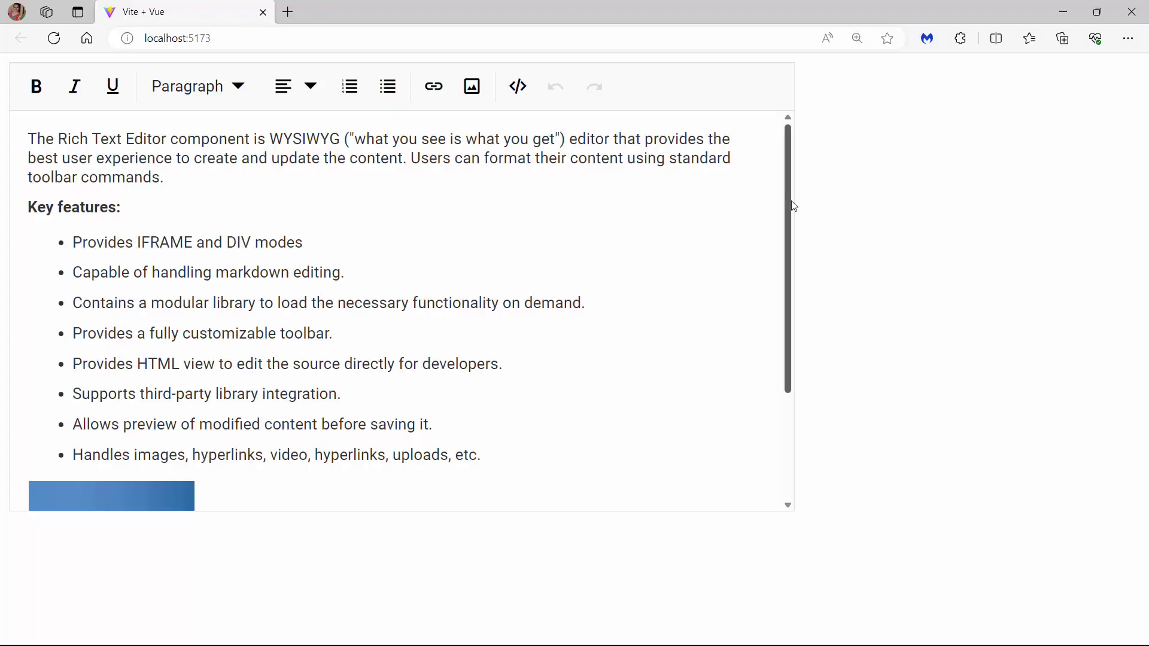
drag(790, 206, 778, 335)
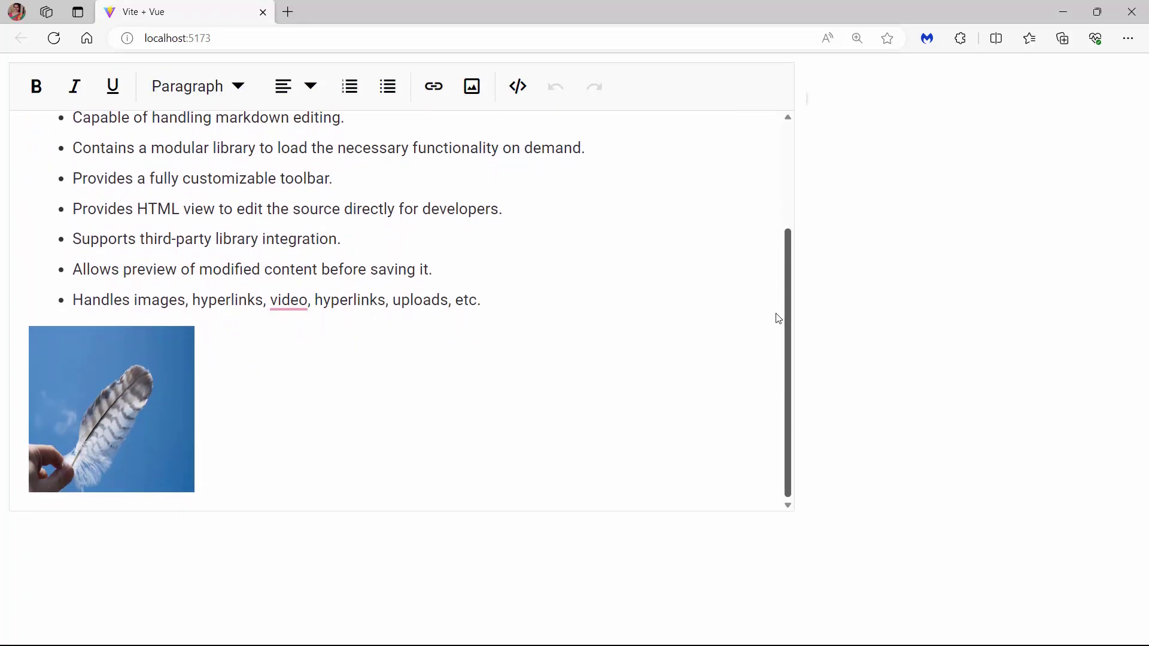
drag(777, 334, 770, 206)
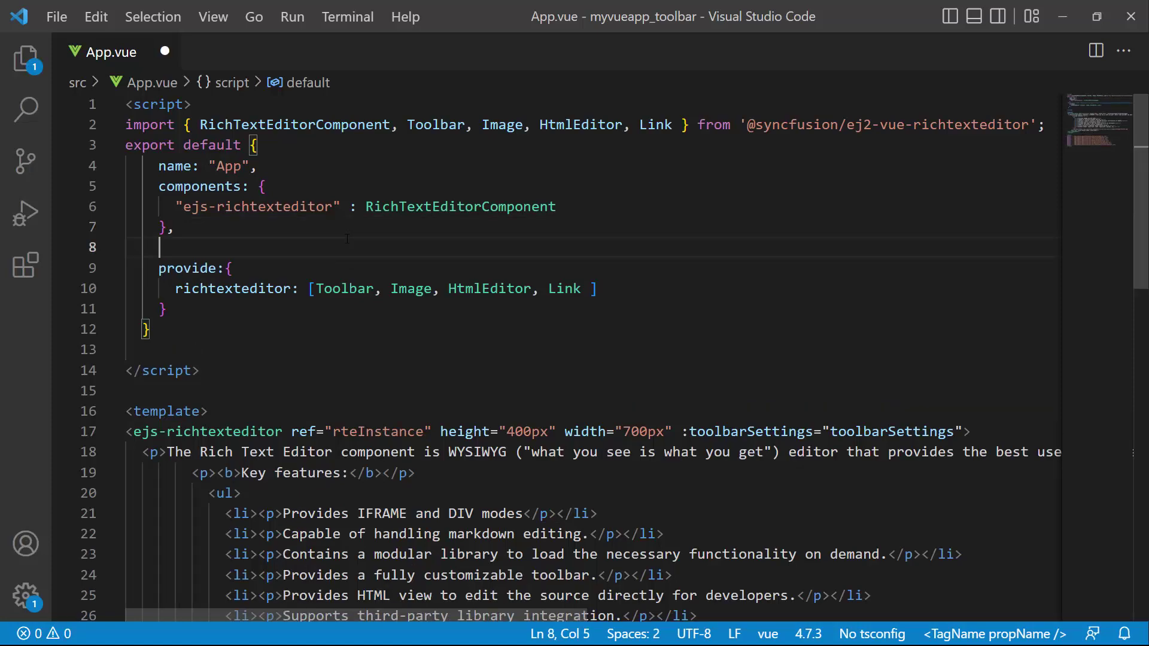
scroll(283, 311, down, 3)
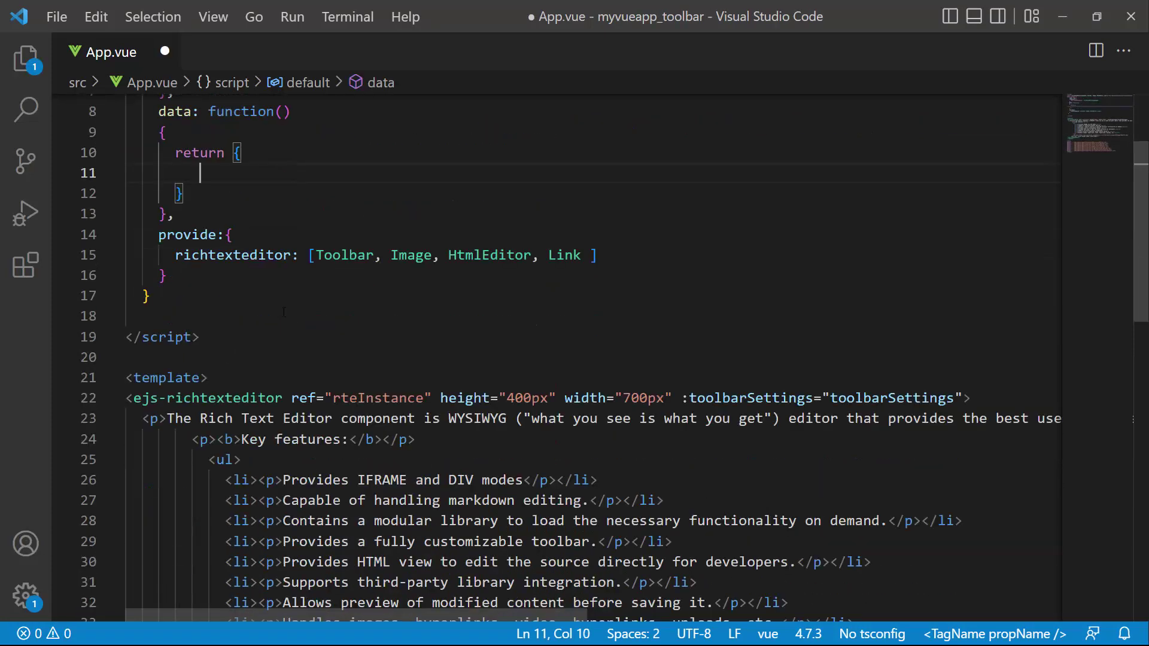
text(customT)
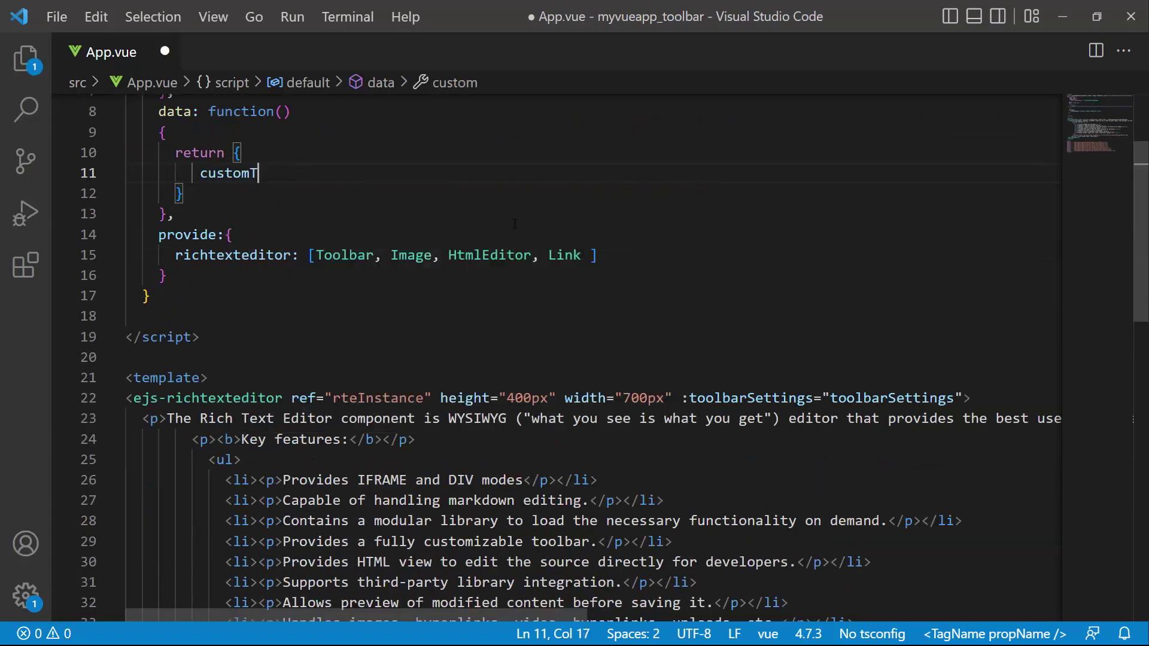
text(oolbarSettings)
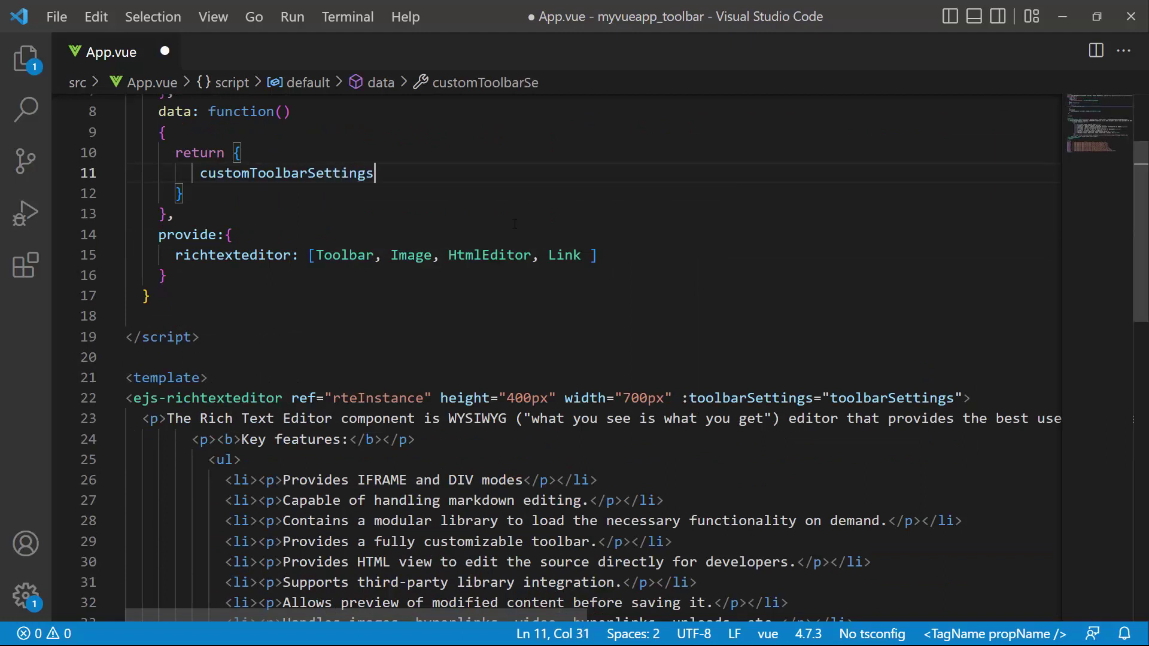
text(:)
Step: Add a data() function returning customtoolbarSettings with toolbar items from Bold to Redo
key(Return)
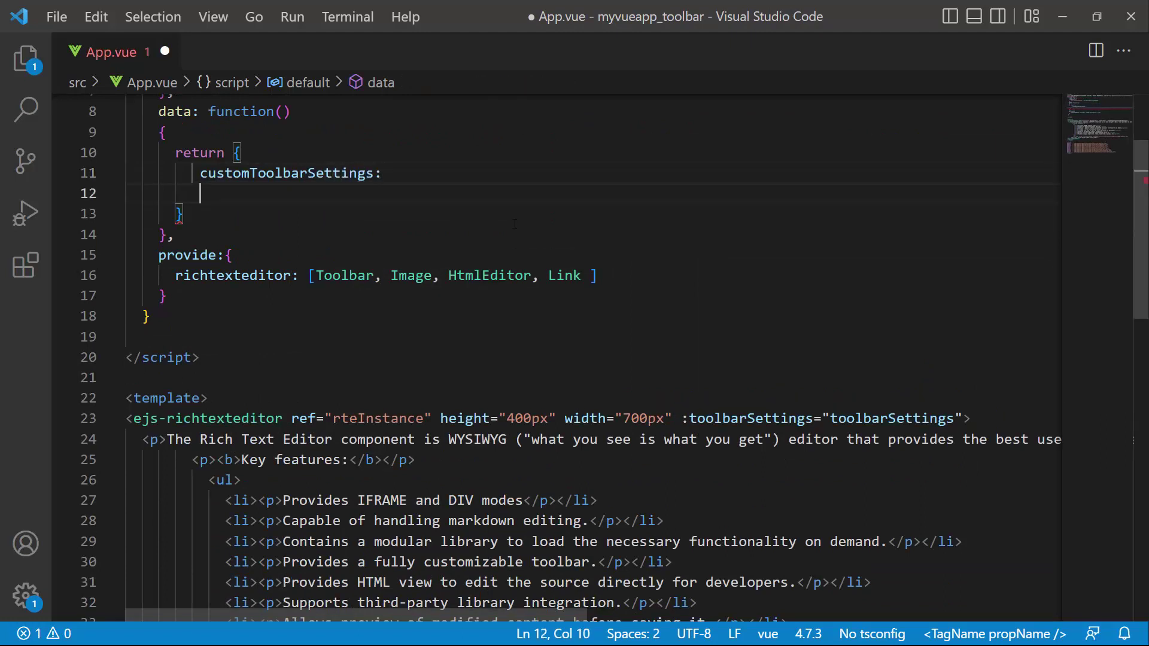
text({)
key(Return)
text(items)
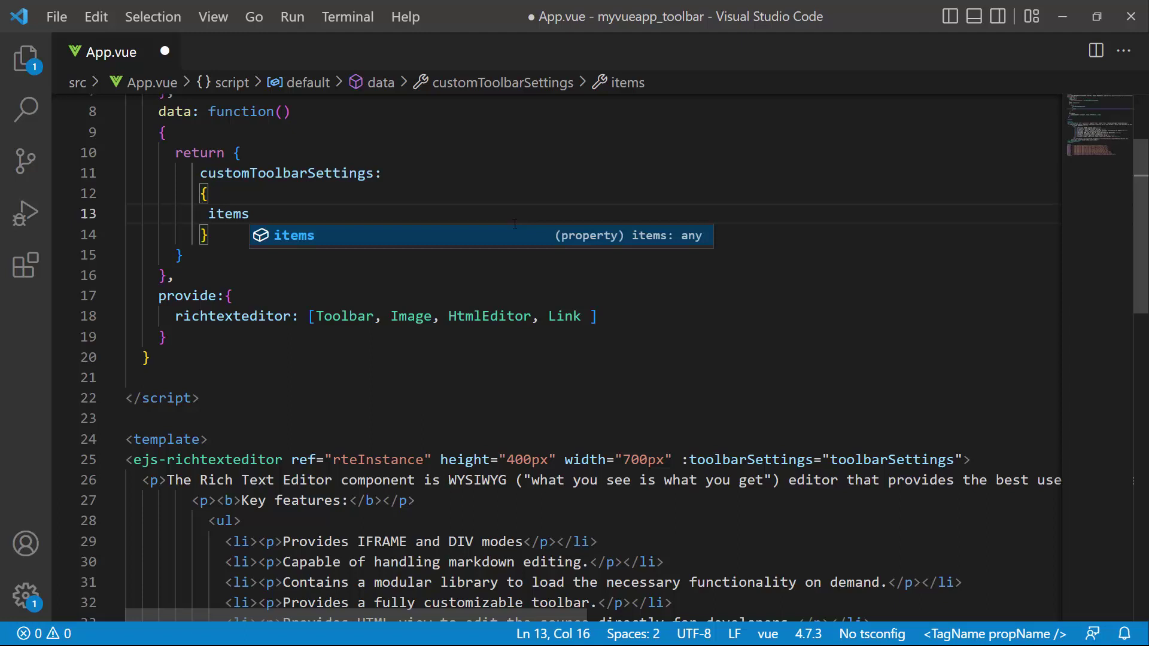
text( : [ 'Bold')
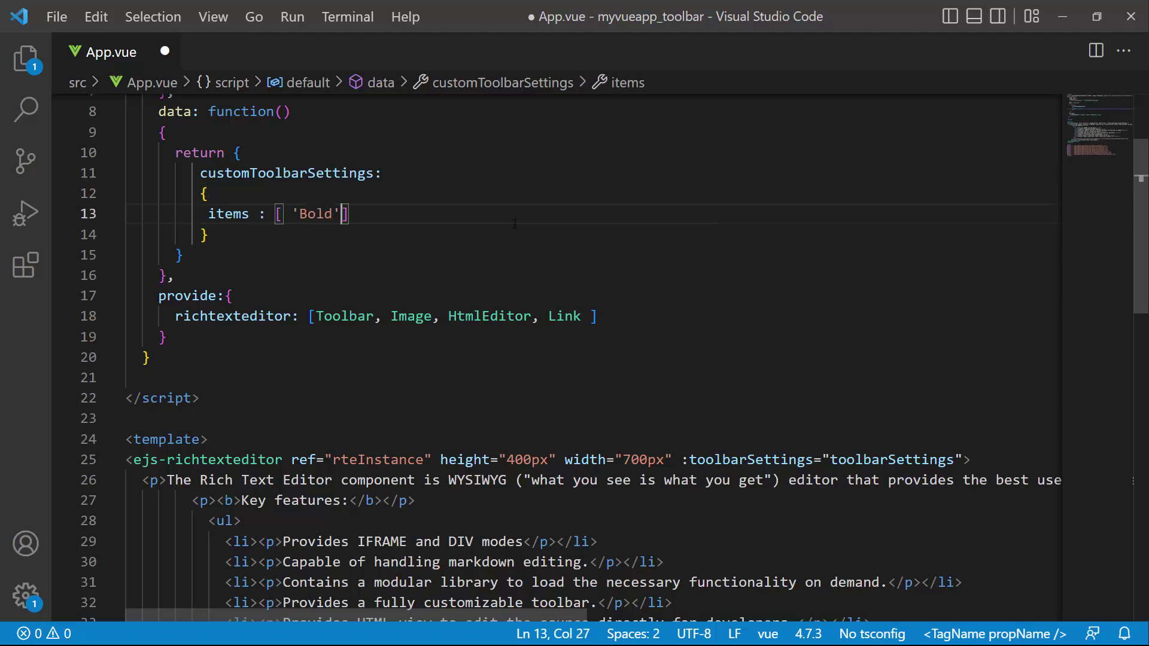
text(, 'Italic', 'Underline', 'StrikeThrough',)
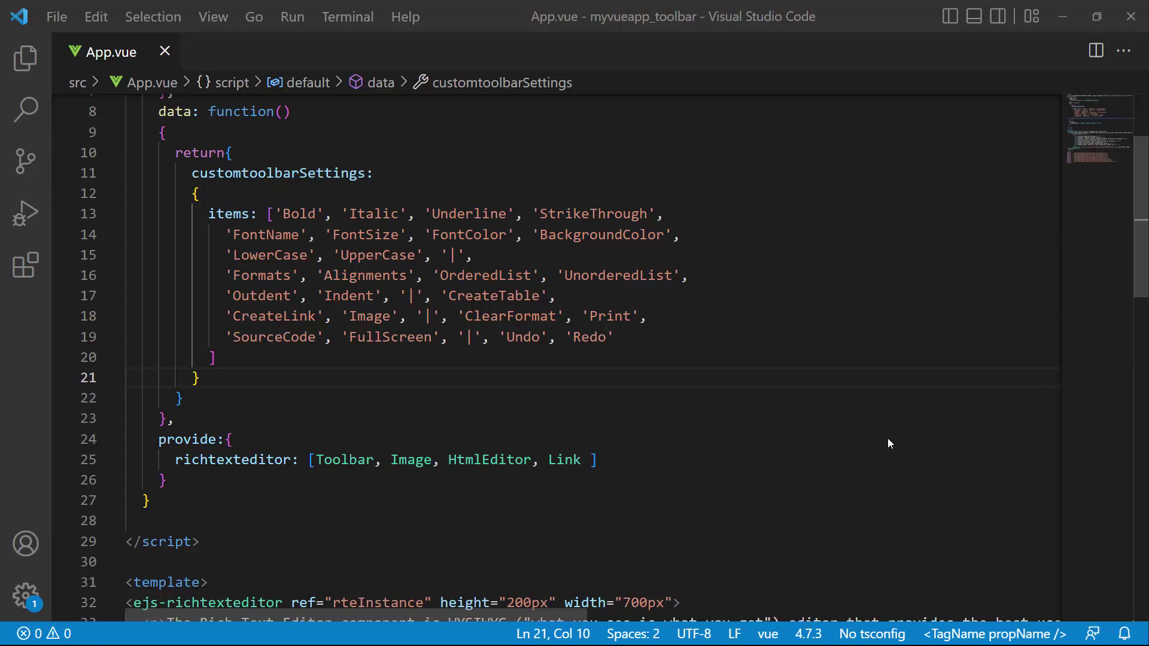
scroll(888, 444, up, 3)
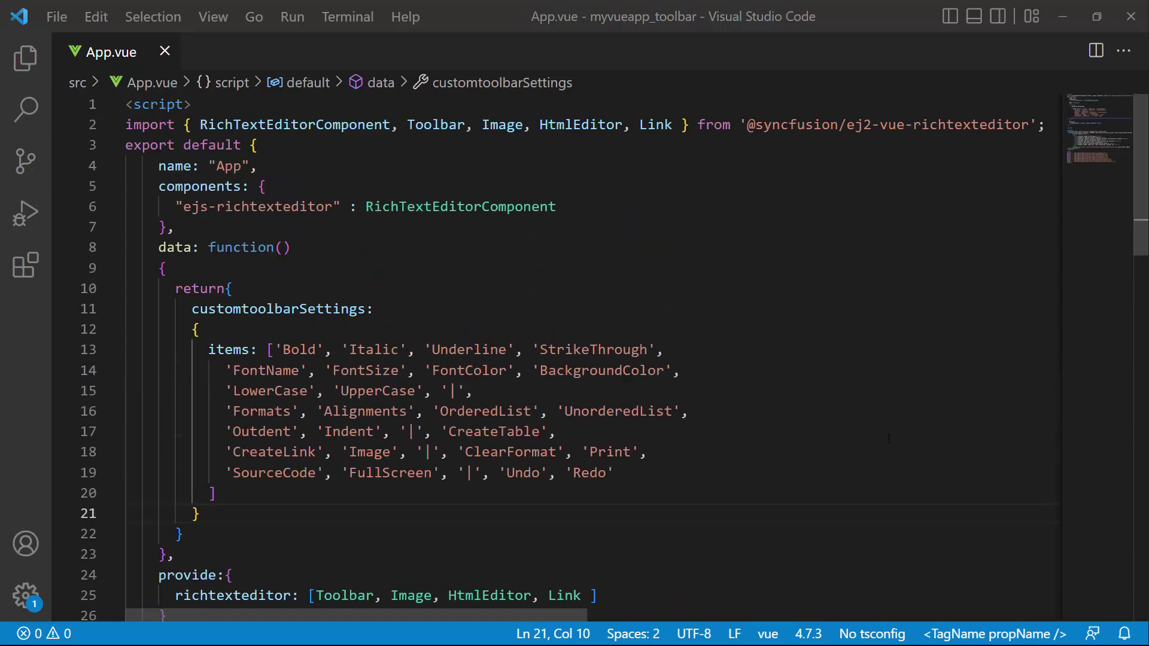
Step: Add Table to the editor imports and provided modules, then save App.vue
click(672, 125)
text(, Tab)
key(Return)
key(ctrl+s)
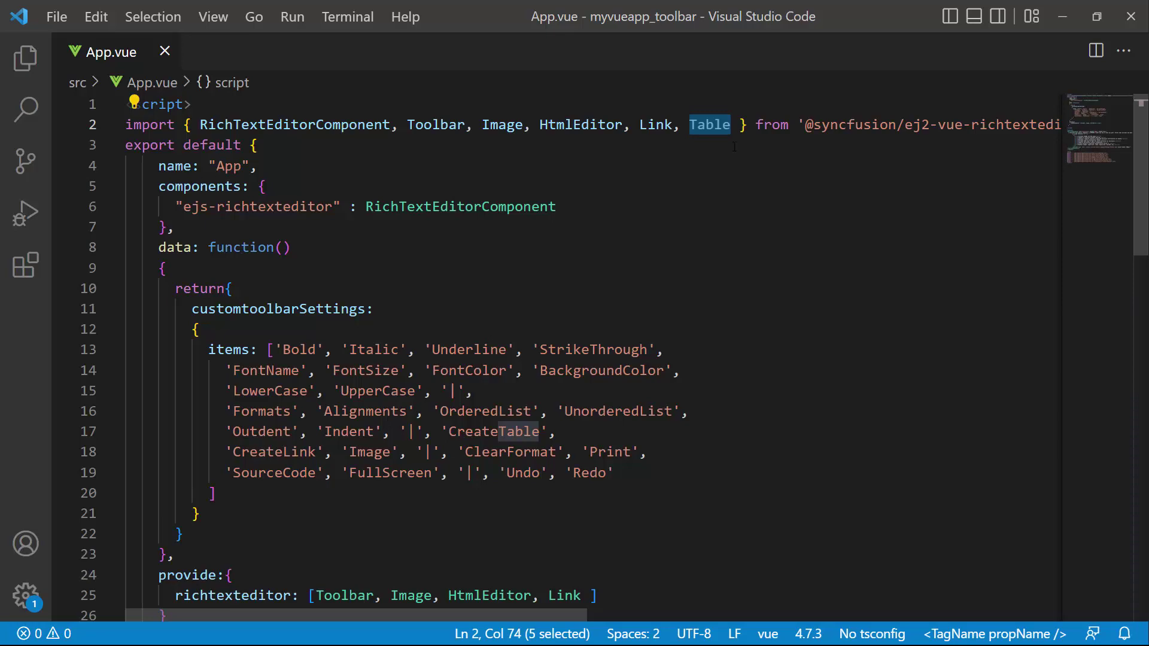
scroll(735, 146, down, 5)
click(583, 324)
text(, Table)
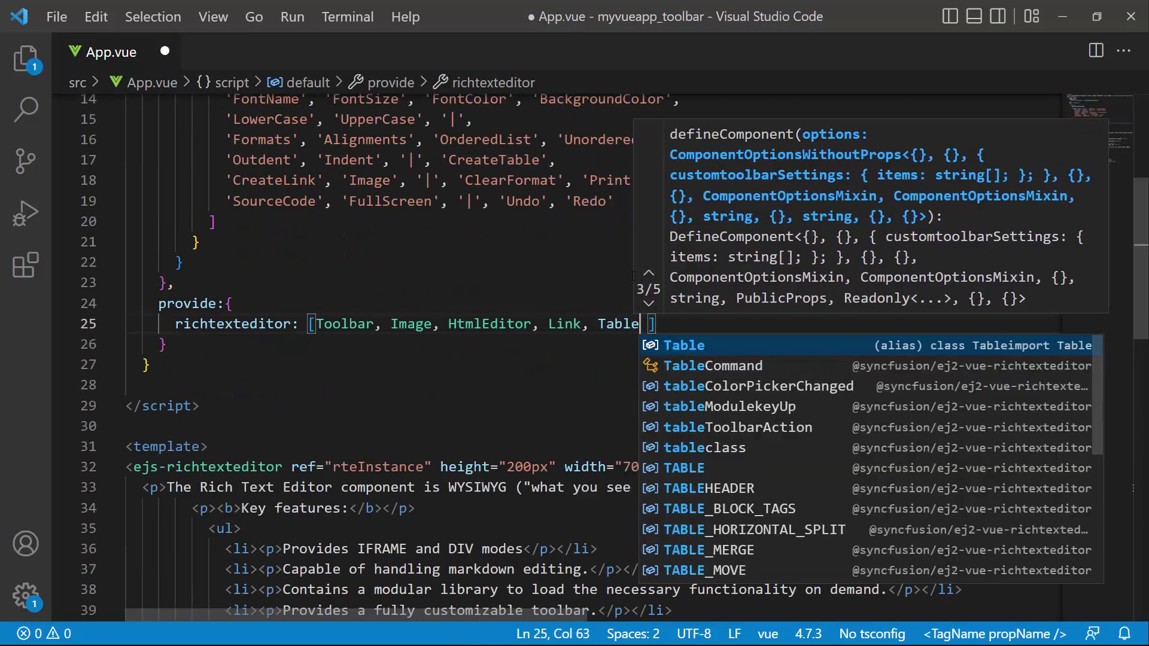
key(Return)
key(ctrl+s)
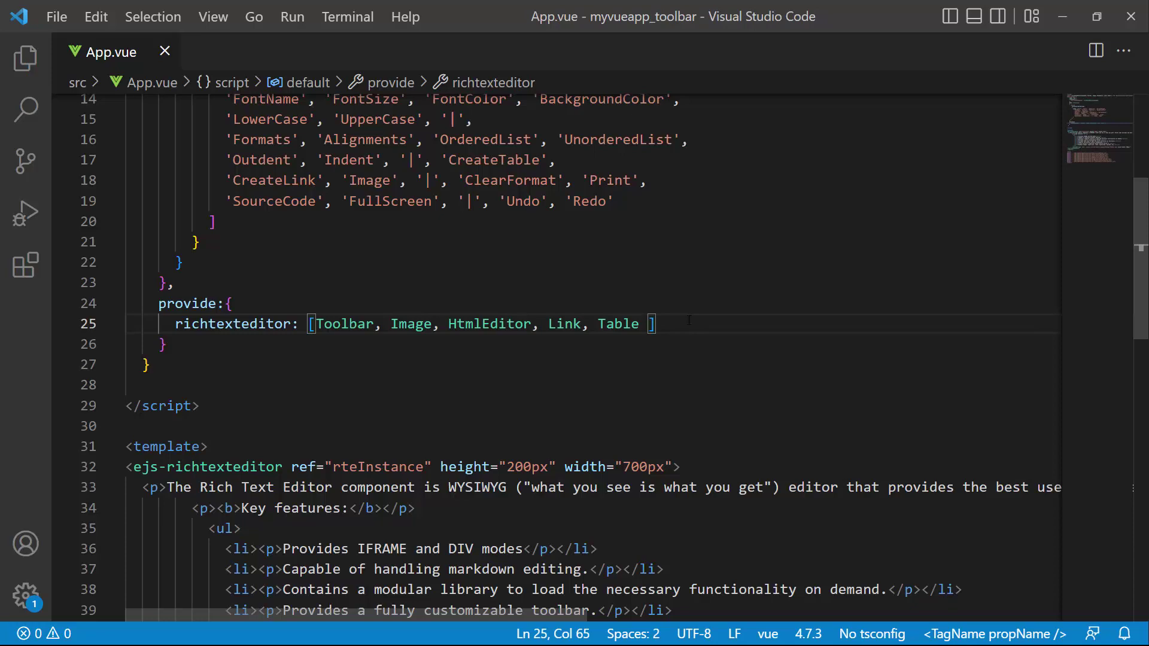
key(ctrl+z)
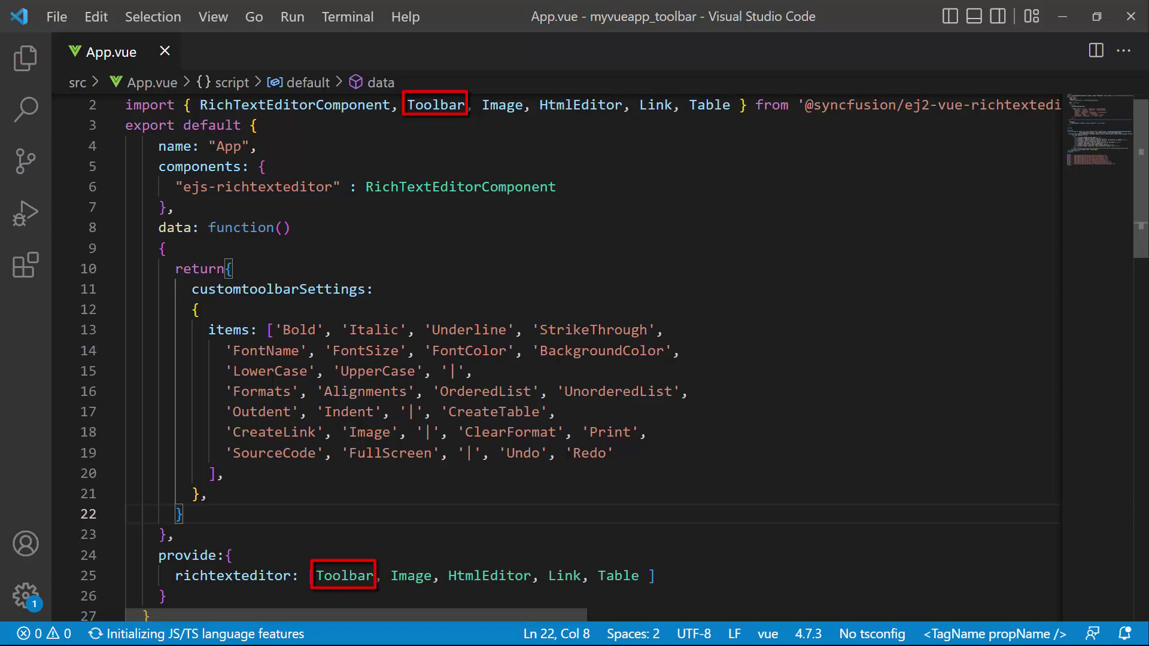
scroll(460, 221, down, 2)
Step: Bind :toolbarSettings="customtoolbarSettings" on the ejs-richtexteditor tag and save
double_click(278, 172)
key(ctrl+c)
scroll(460, 220, down, 4)
scroll(460, 221, down, 1)
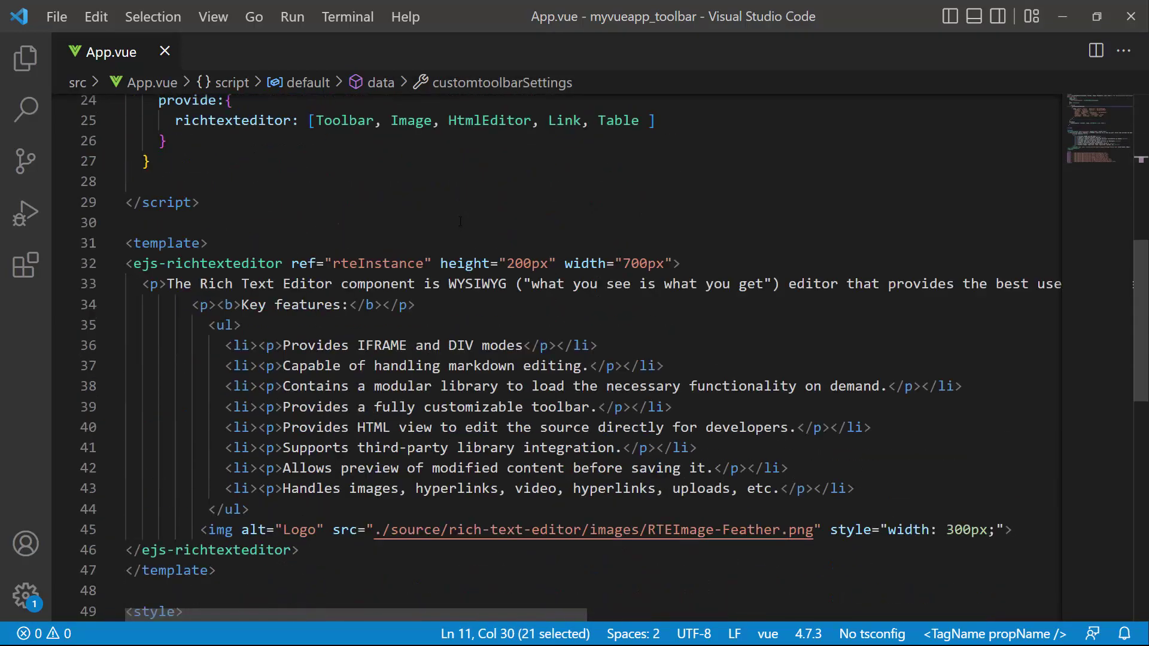
click(677, 263)
text(:toolbar)
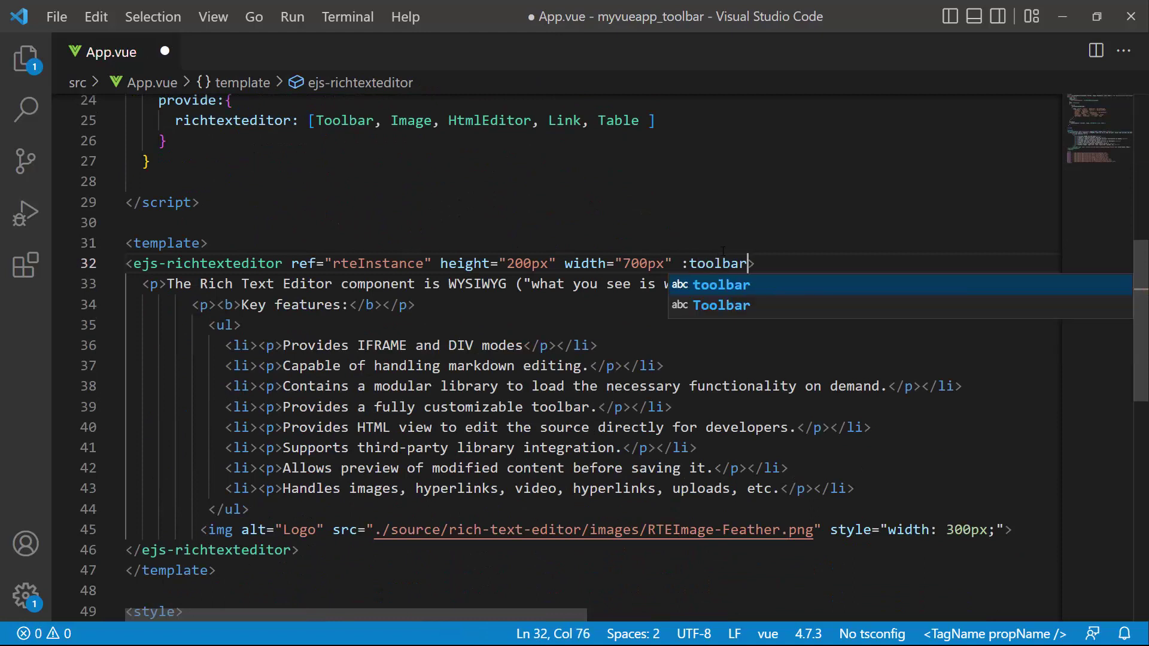
text(Settings=")
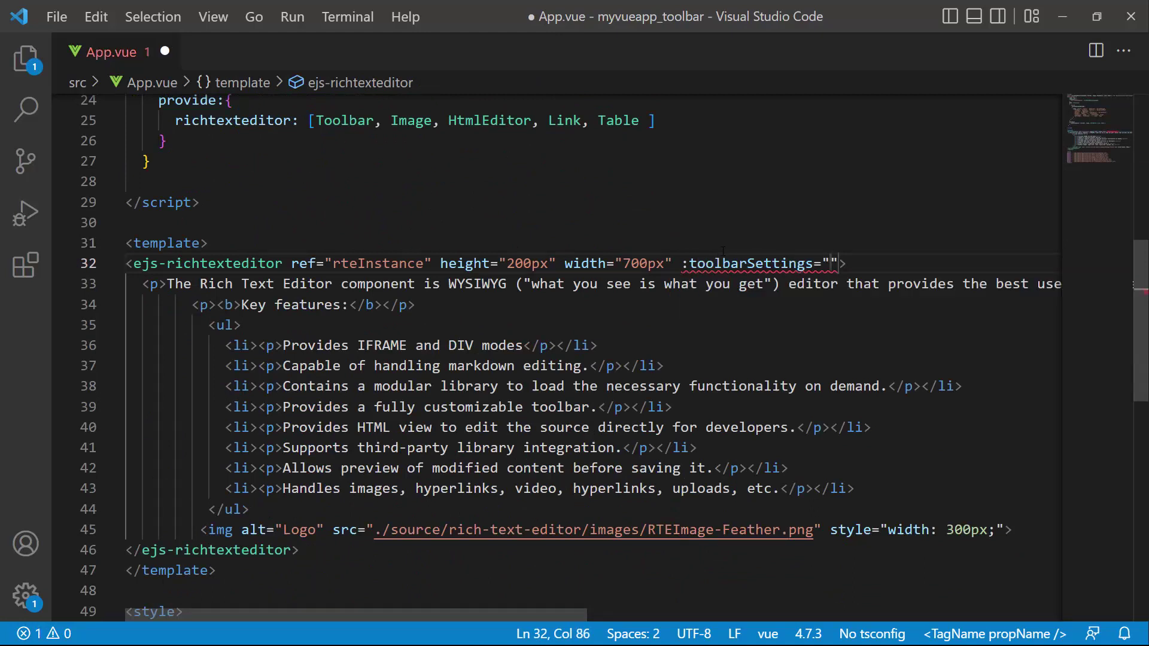
key(ctrl+v)
key(ctrl+s)
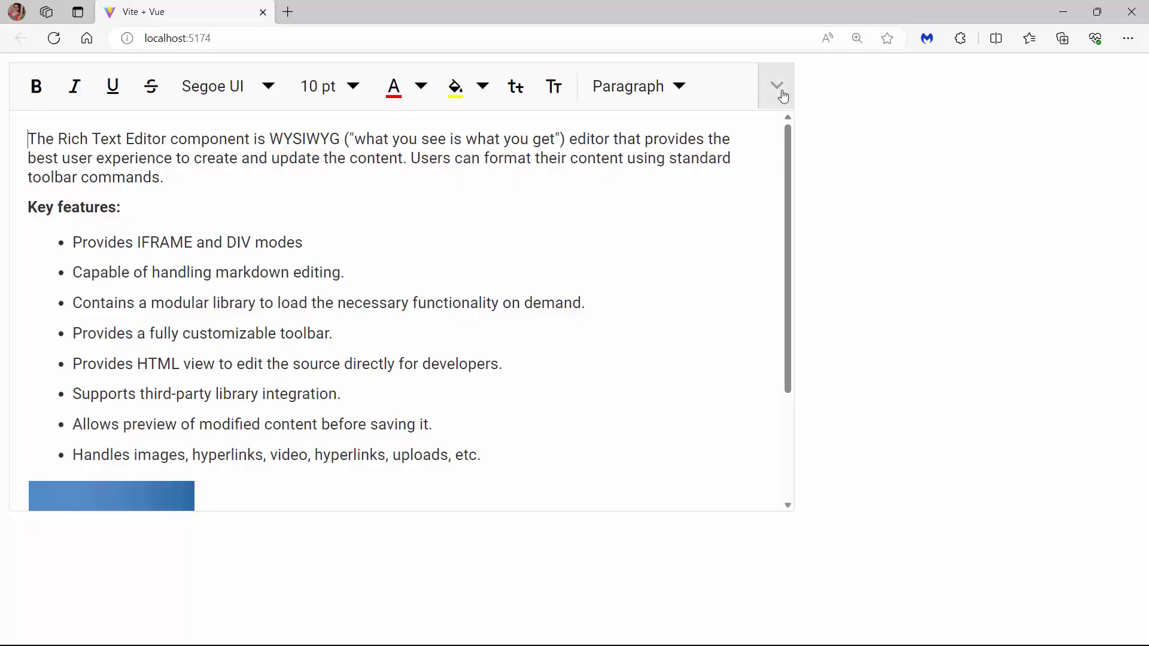
Step: Toggle the toolbar chevron to collapse the custom toolbar to one row and expand it again
click(779, 90)
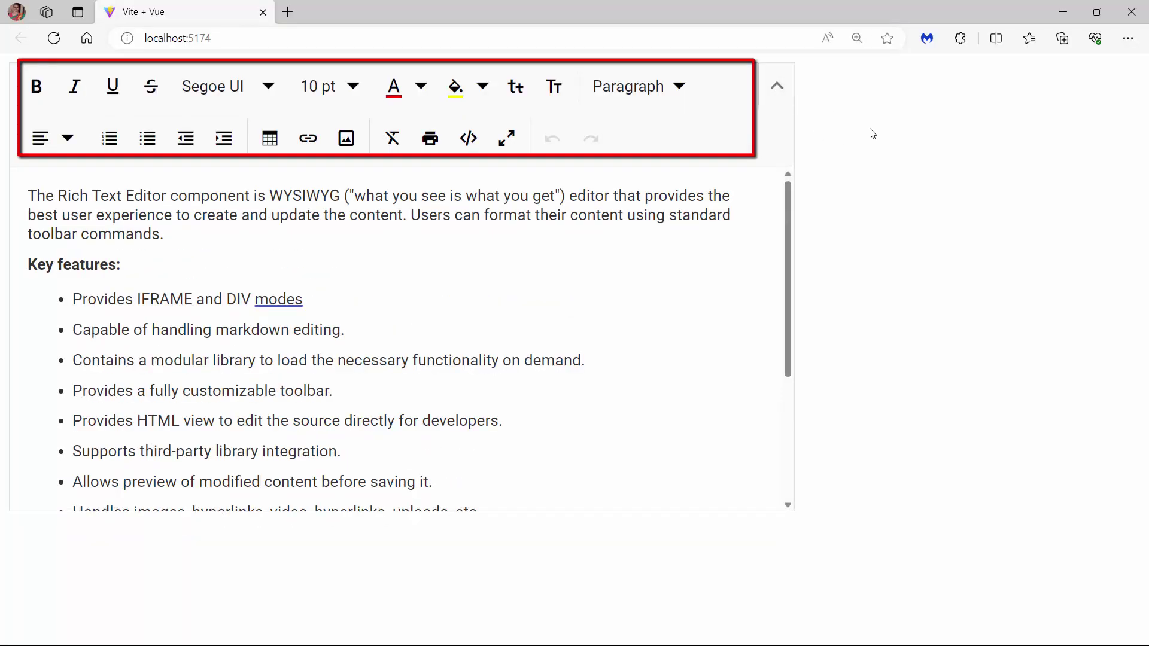
click(779, 90)
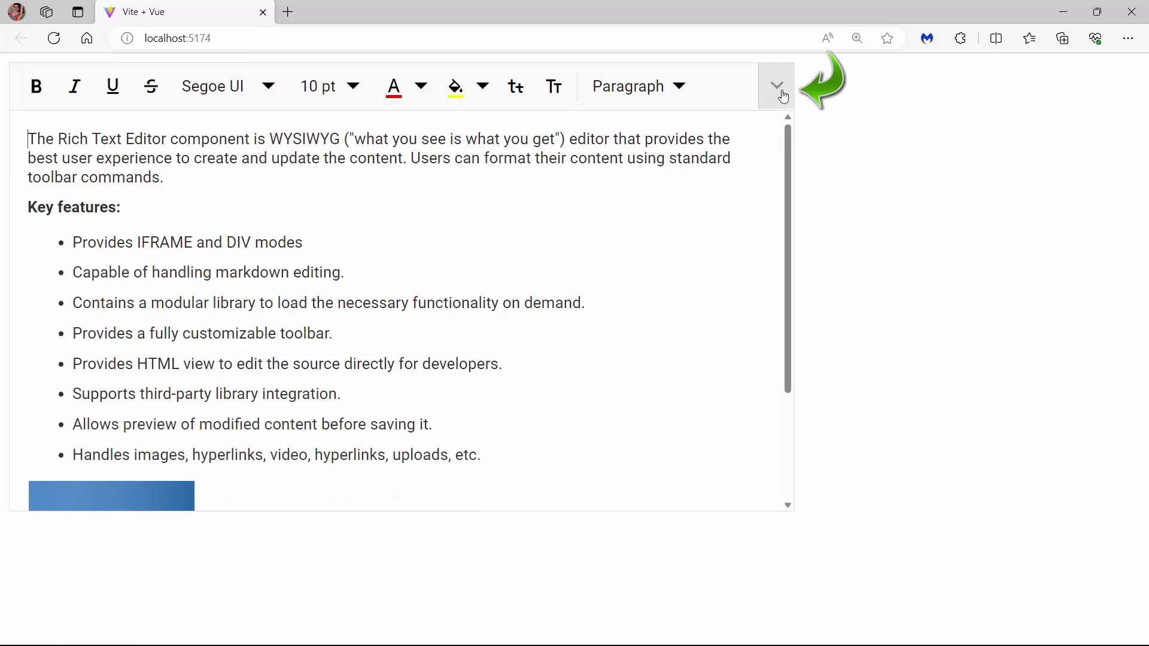
click(779, 89)
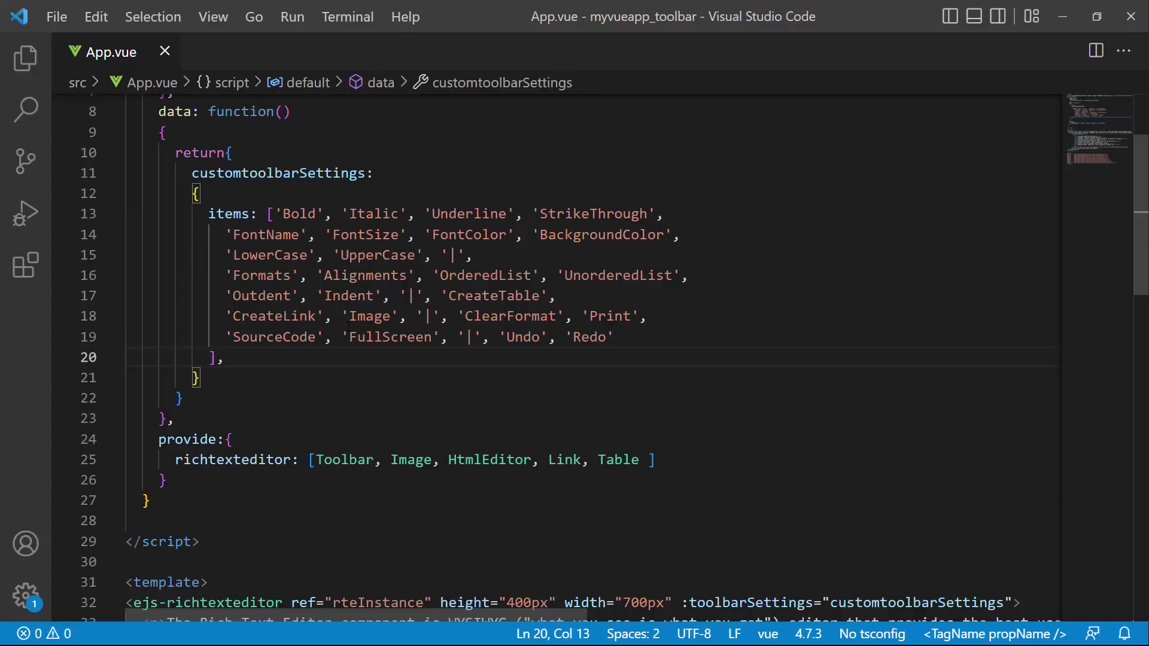
scroll(920, 221, down, 3)
Step: Set the toolbar type to 'MultiRow', save, then change it to 'Scrollable' and save
key(Return)
text(ty)
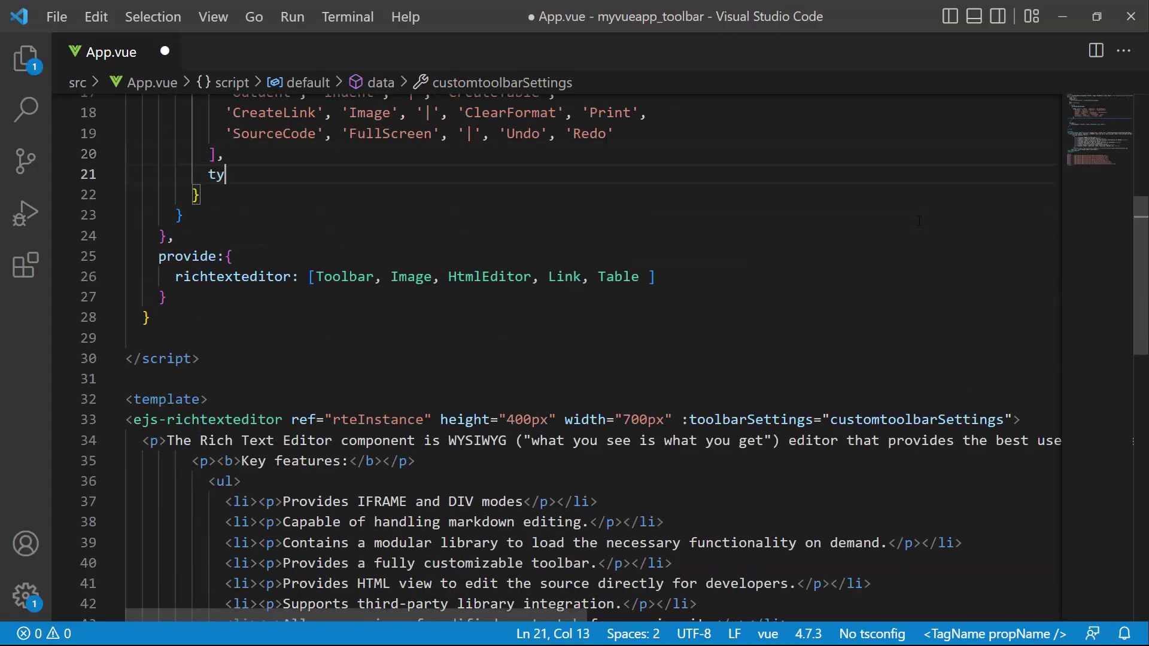
text(pe: ')
text(MultiRow)
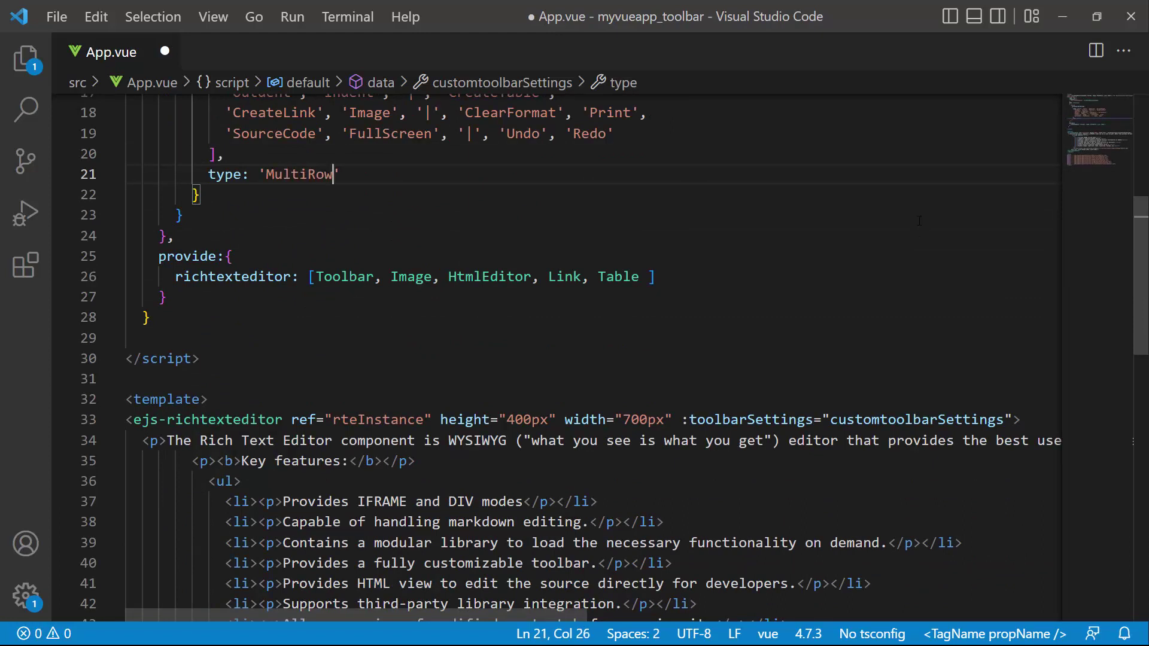
key(ctrl+s)
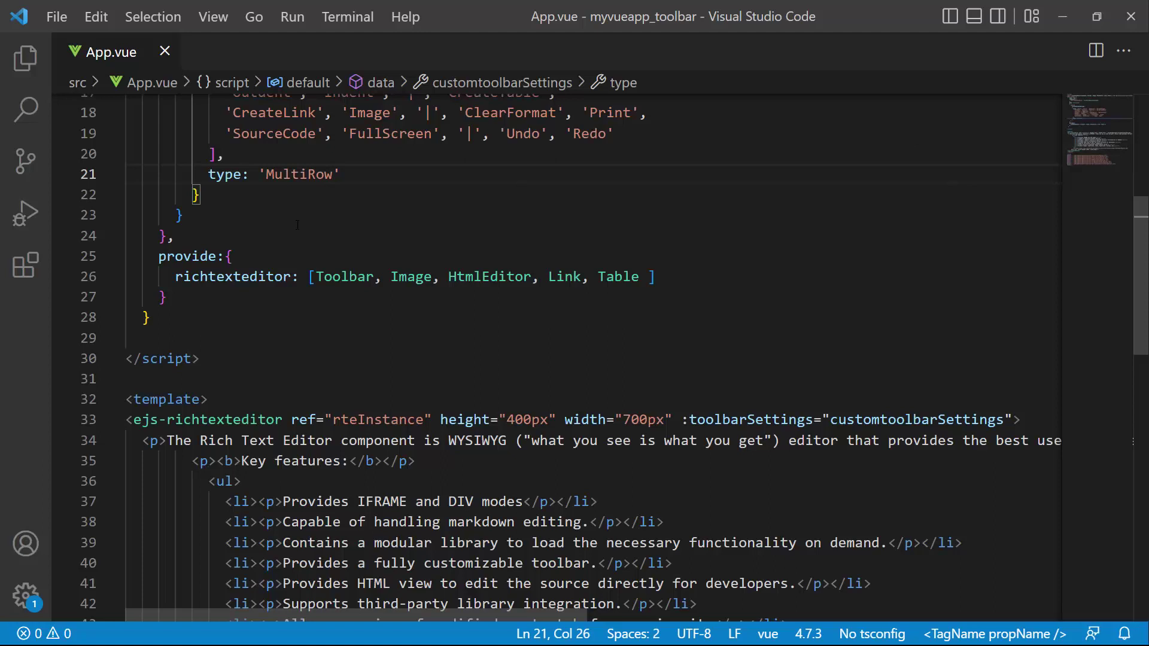
double_click(296, 175)
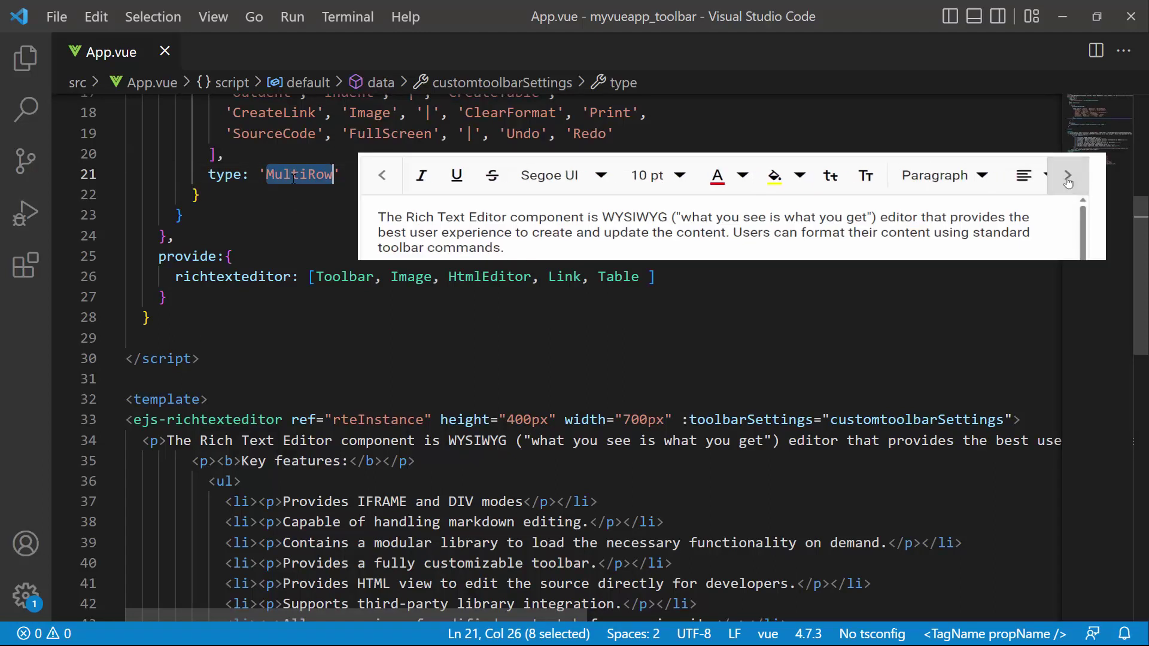
text(Scrol)
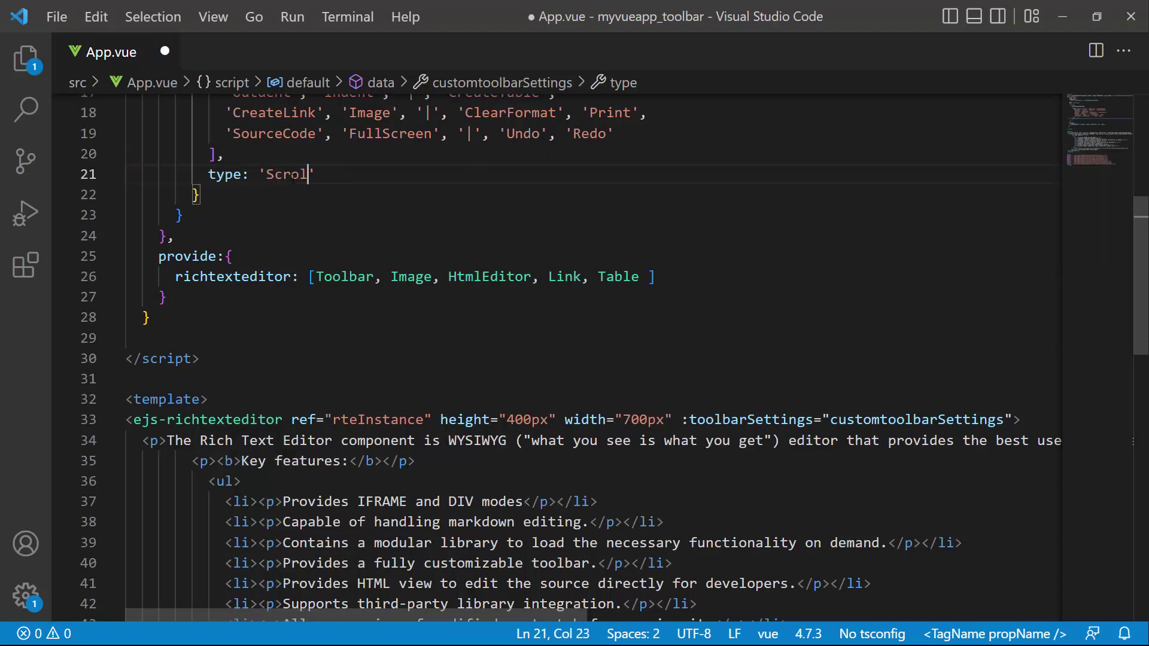
text(lable)
key(ctrl+s)
key(alt+Tab)
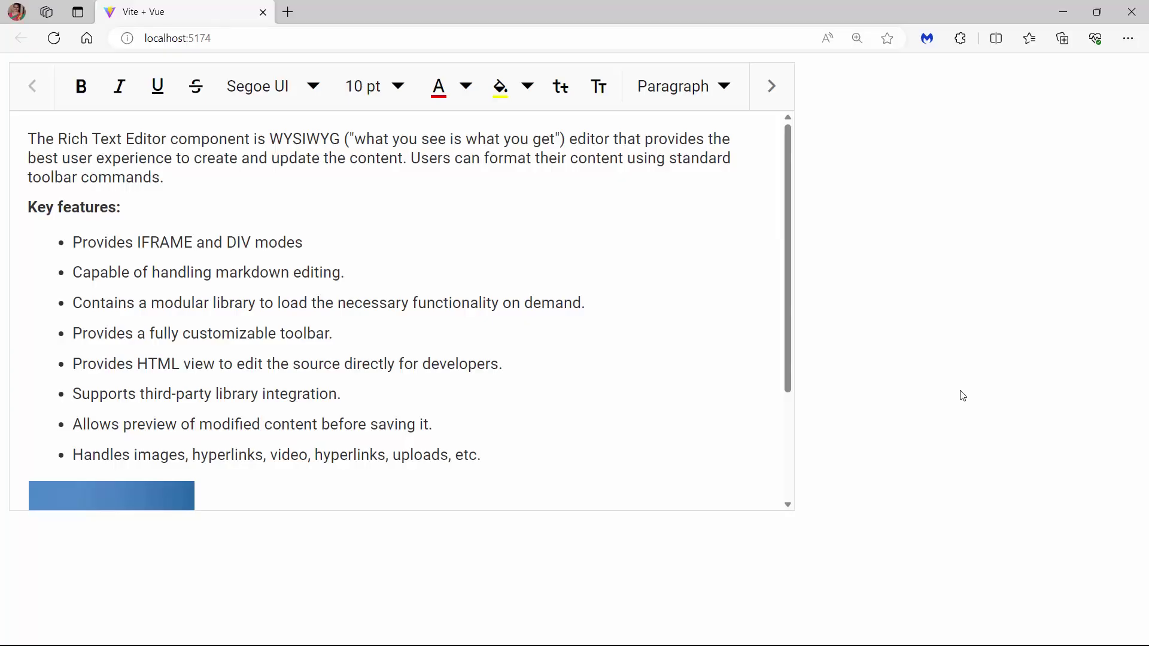
click(770, 88)
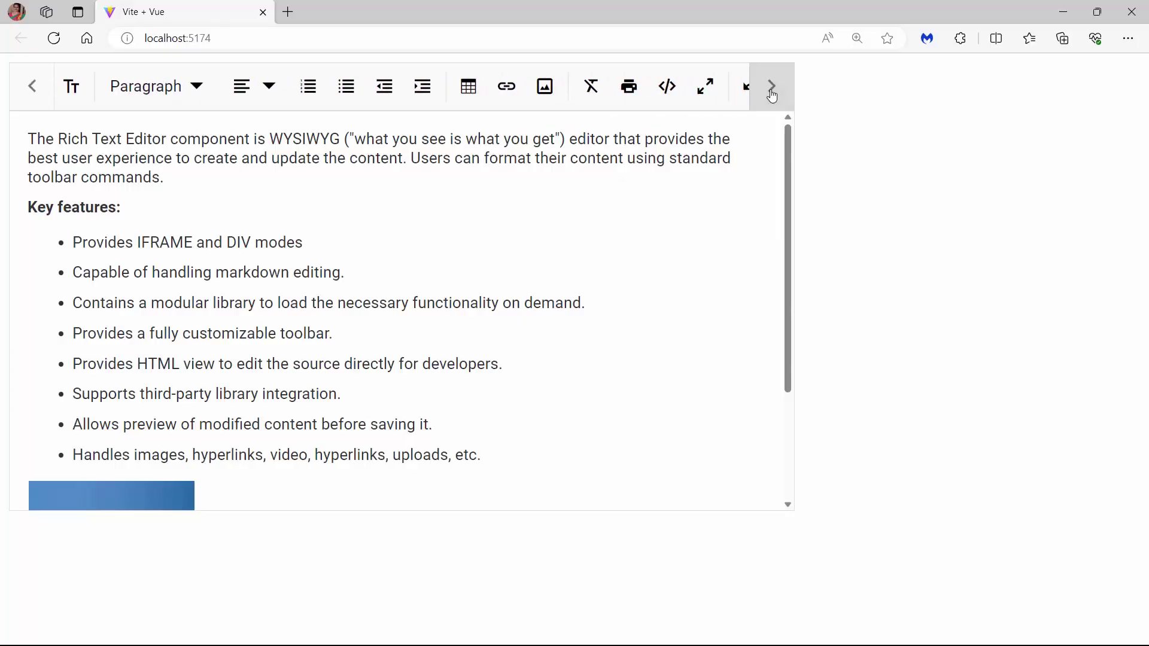
click(33, 90)
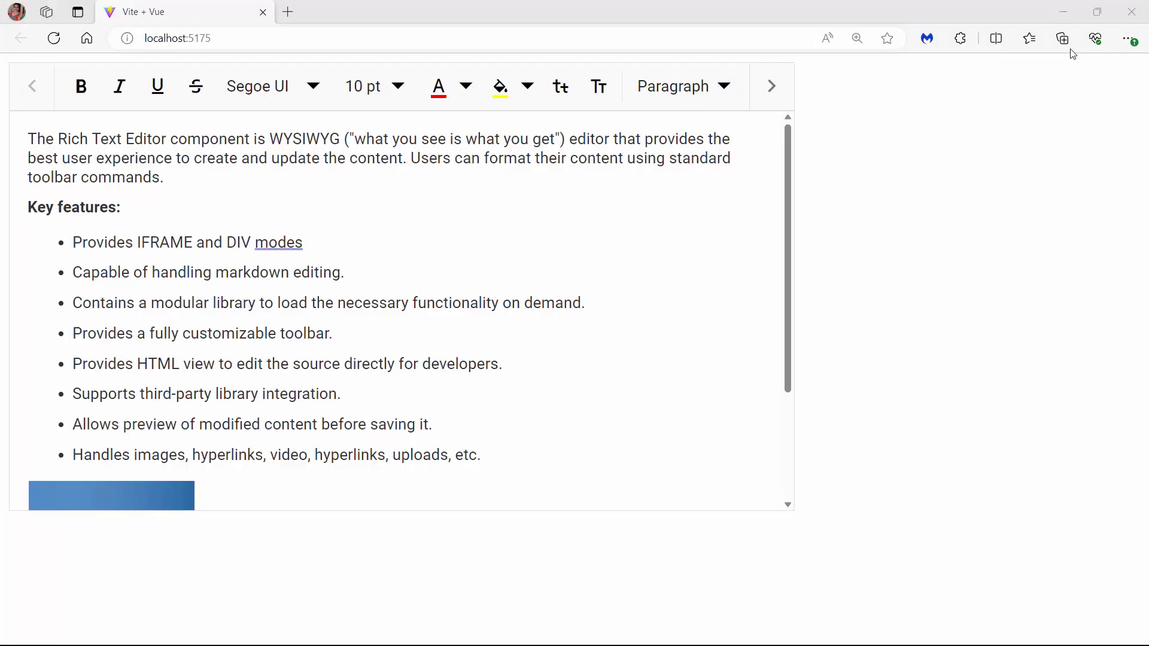
drag(834, 106, 831, 197)
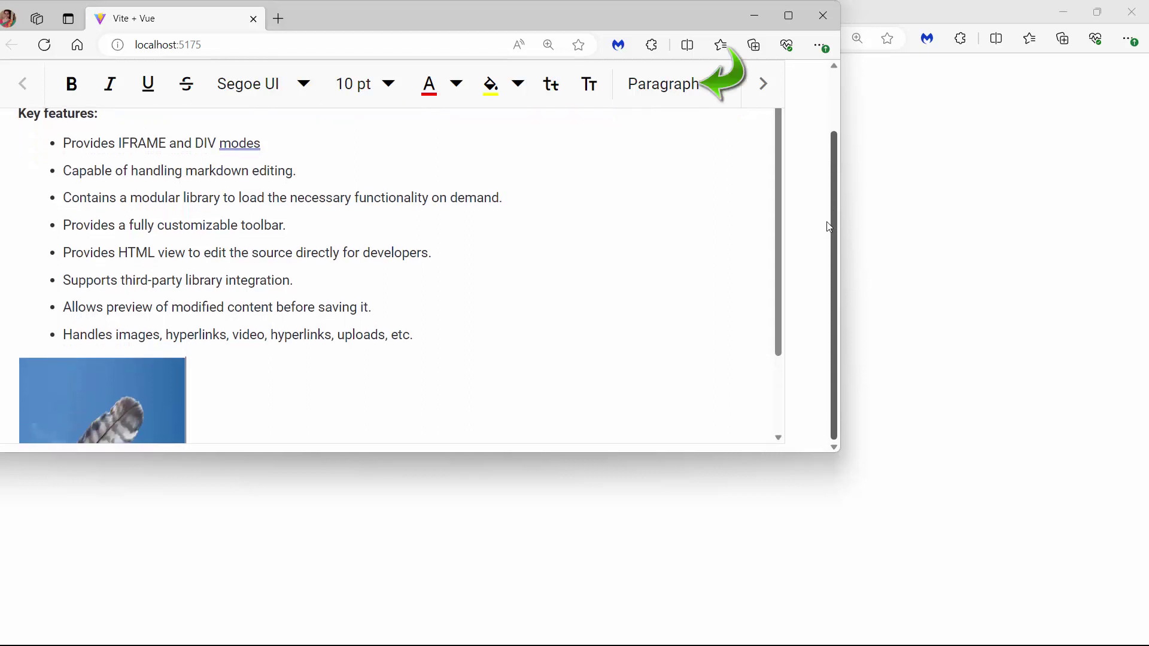
scroll(834, 222, up, 2)
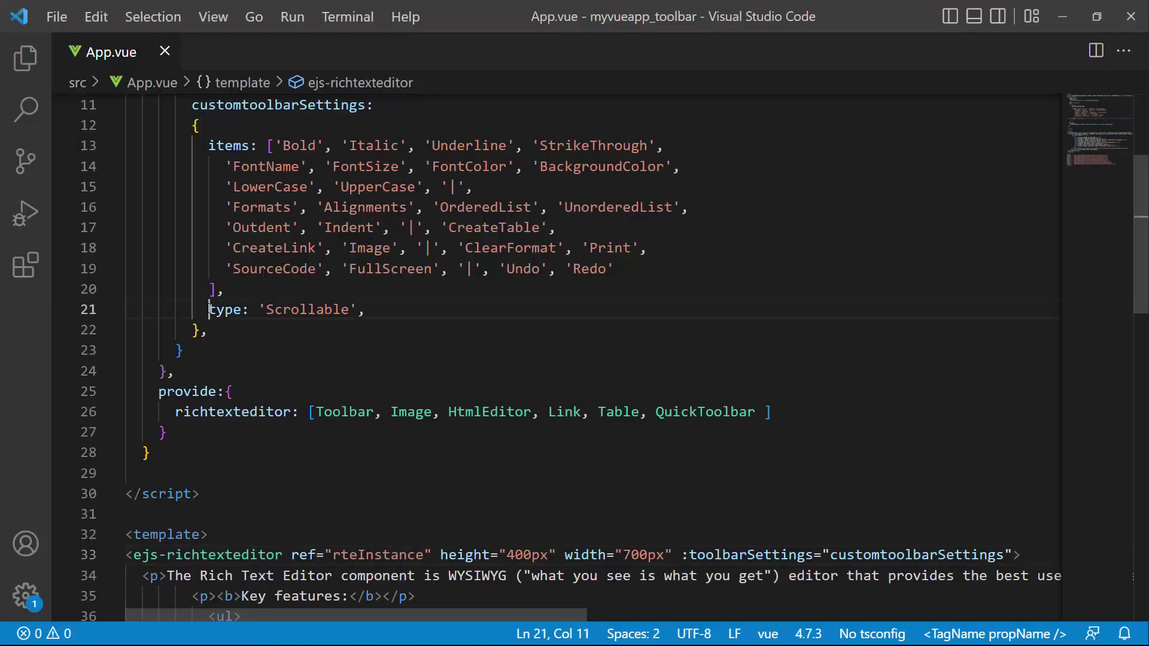
drag(208, 310, 367, 309)
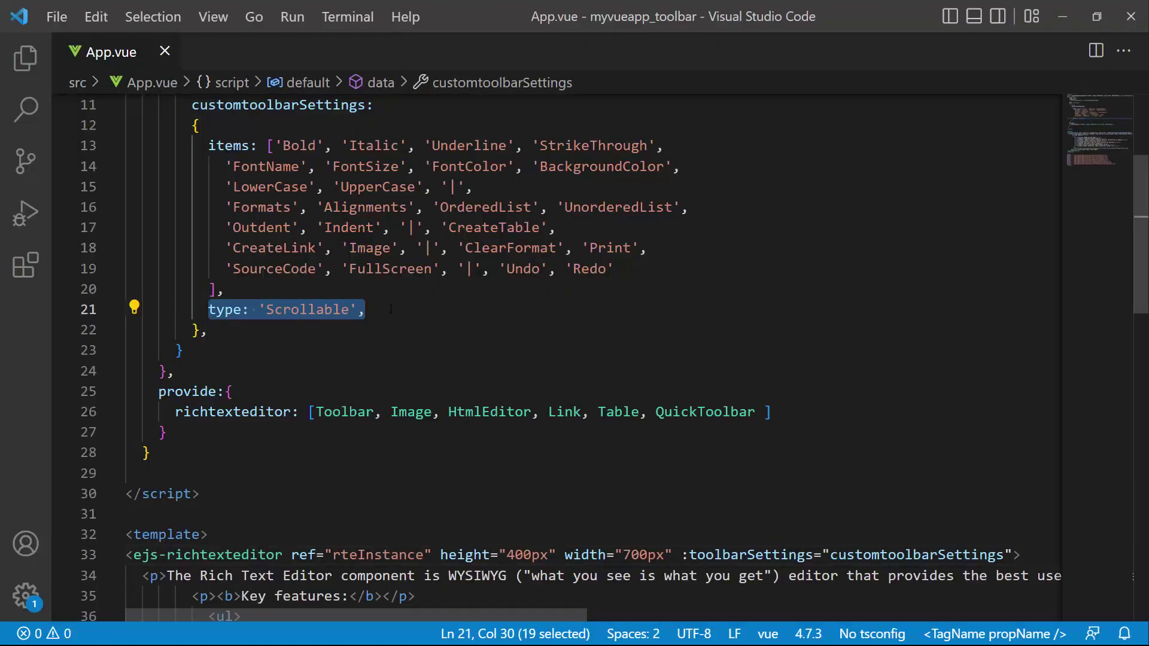
Step: Delete type: 'Scrollable' and add :floatingToolbarOffset="30" to the editor tag, then save
key(BackSpace)
scroll(391, 310, down, 2)
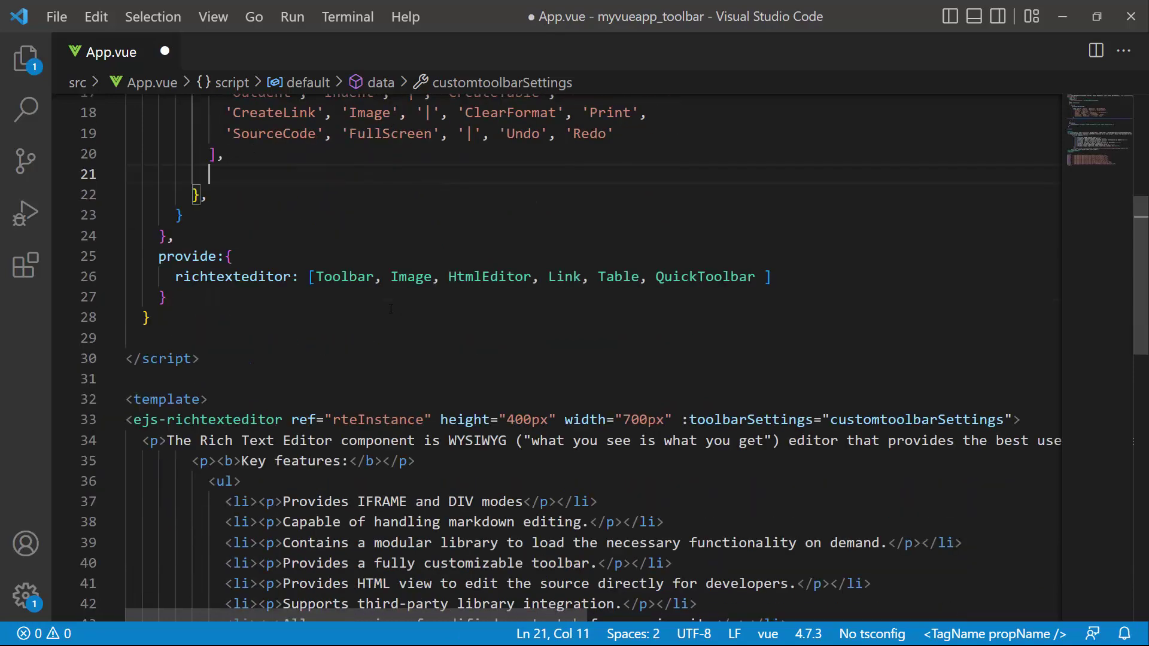
scroll(391, 309, down, 2)
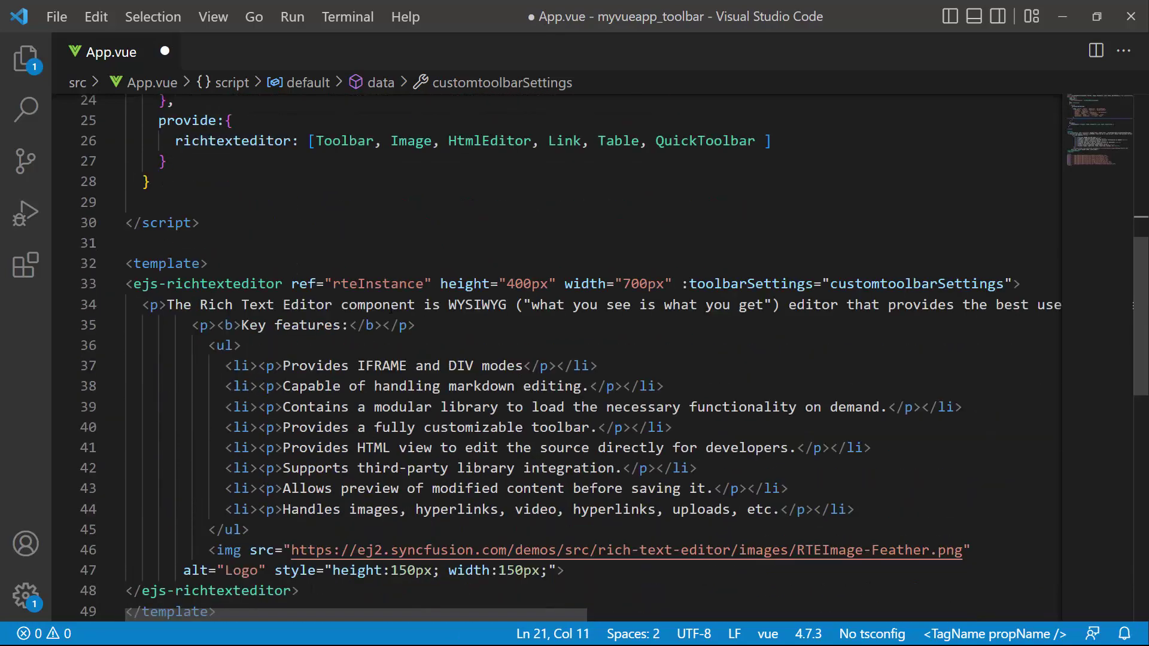
text(:)
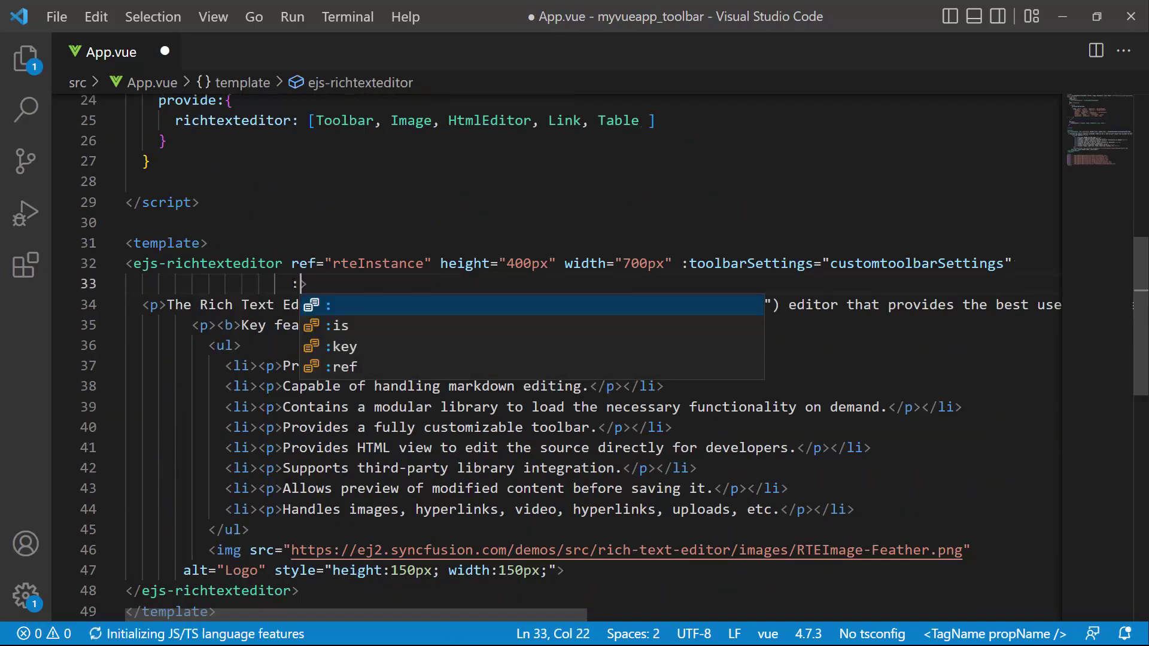
text(floatingTool)
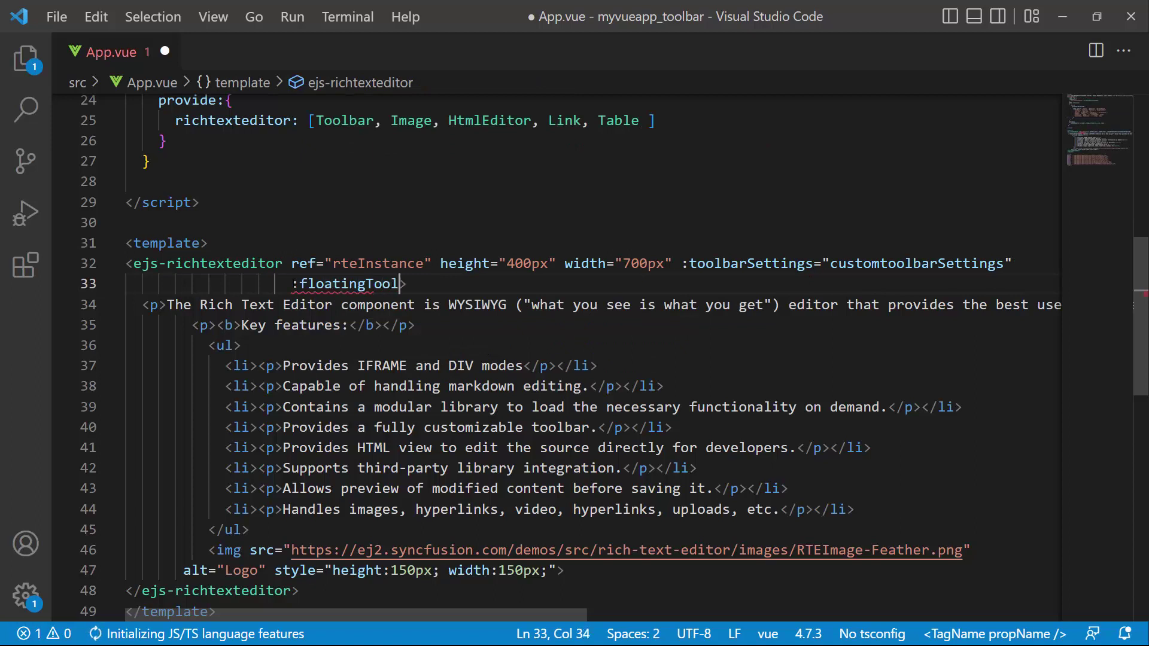
text(barOffset="3)
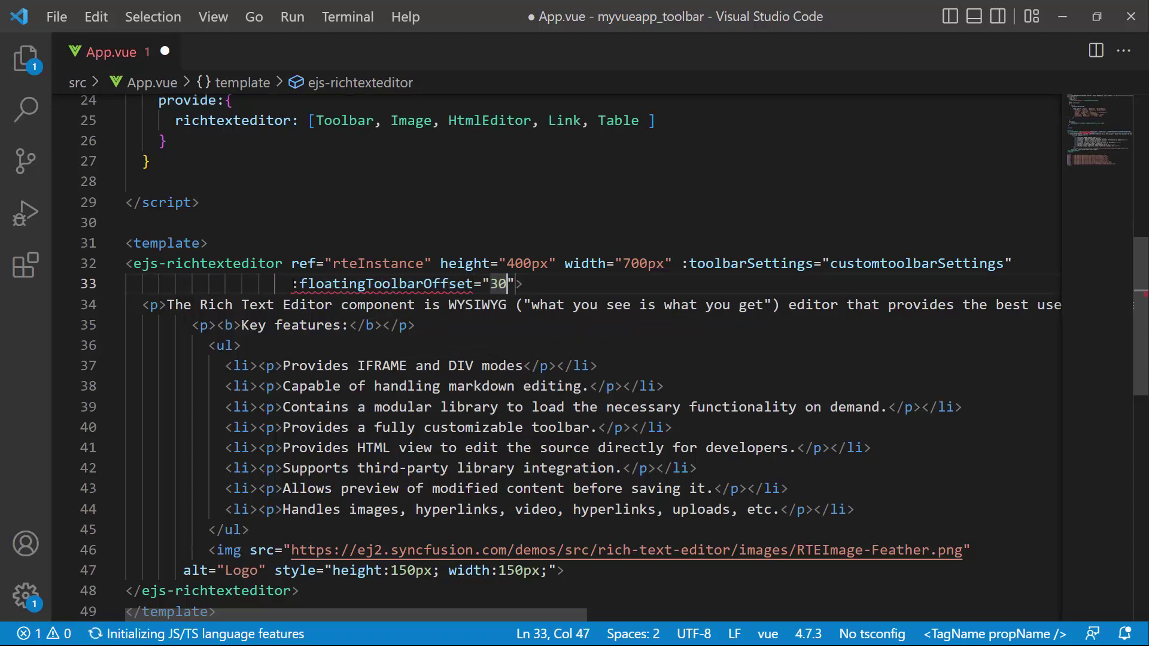
text(0)
key(ctrl+s)
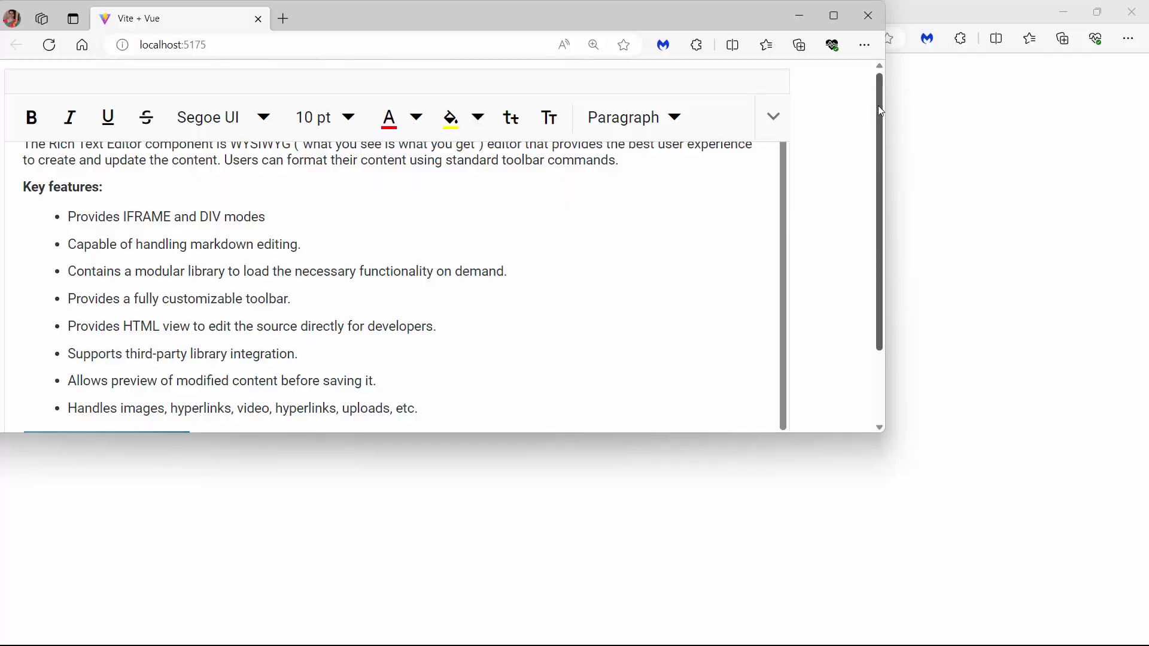
drag(878, 109, 871, 193)
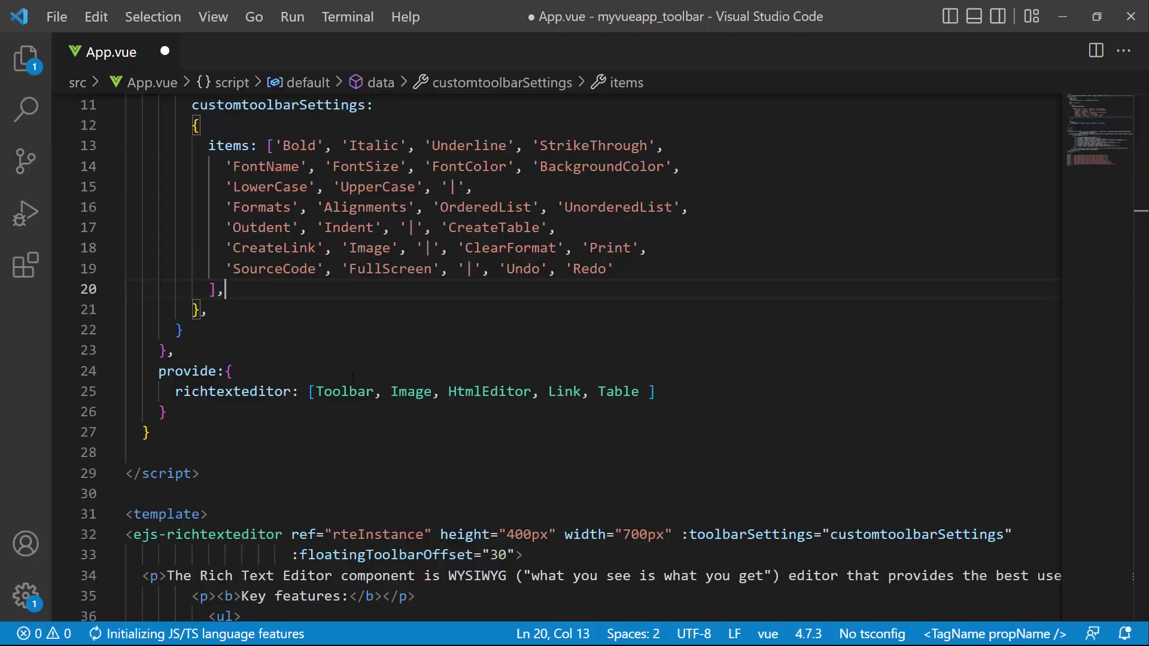
Step: Add enableFloating: false to the toolbar settings and save
key(Return)
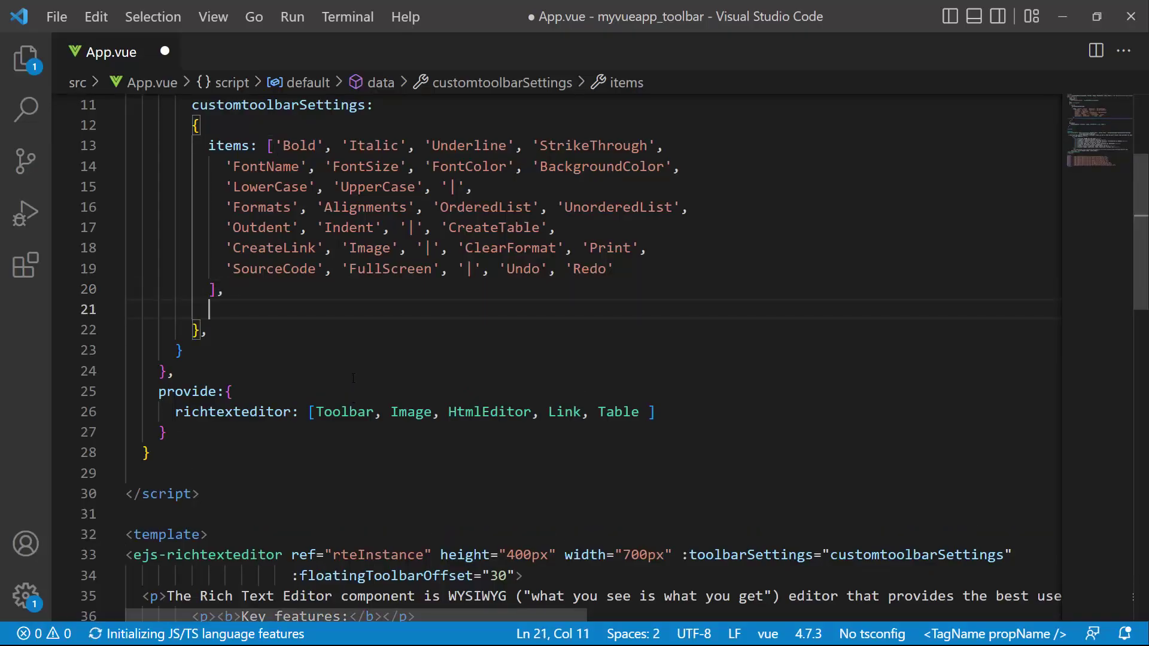
text(enableF)
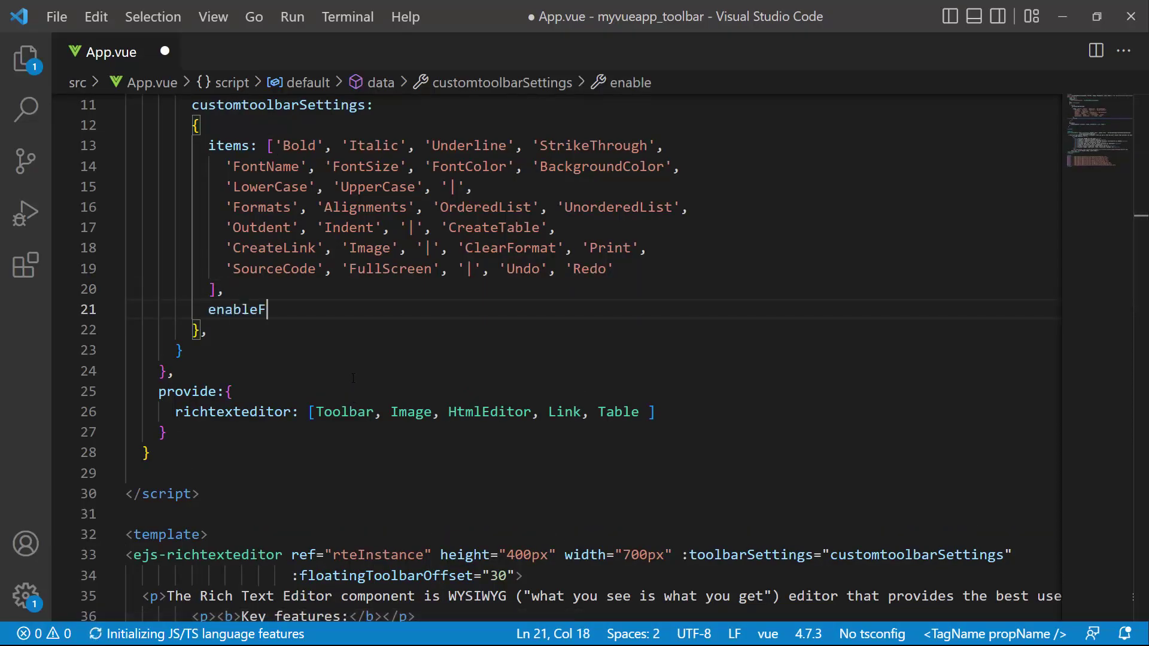
text(loating: )
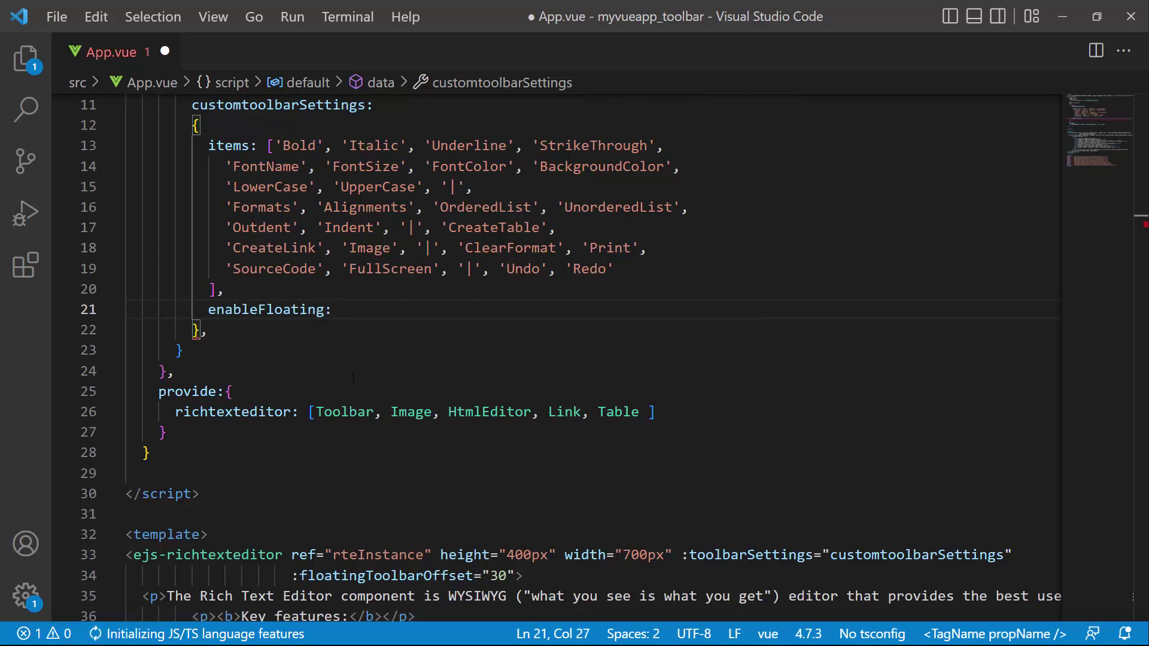
text(false)
double_click(361, 309)
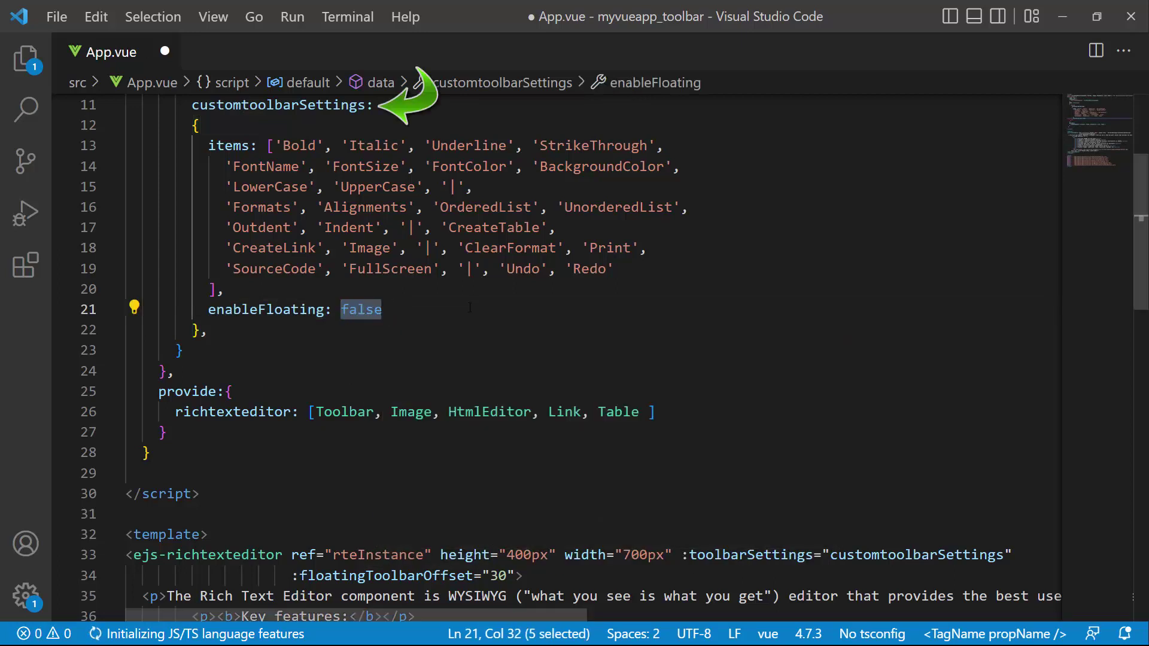
key(ctrl+s)
click(470, 308)
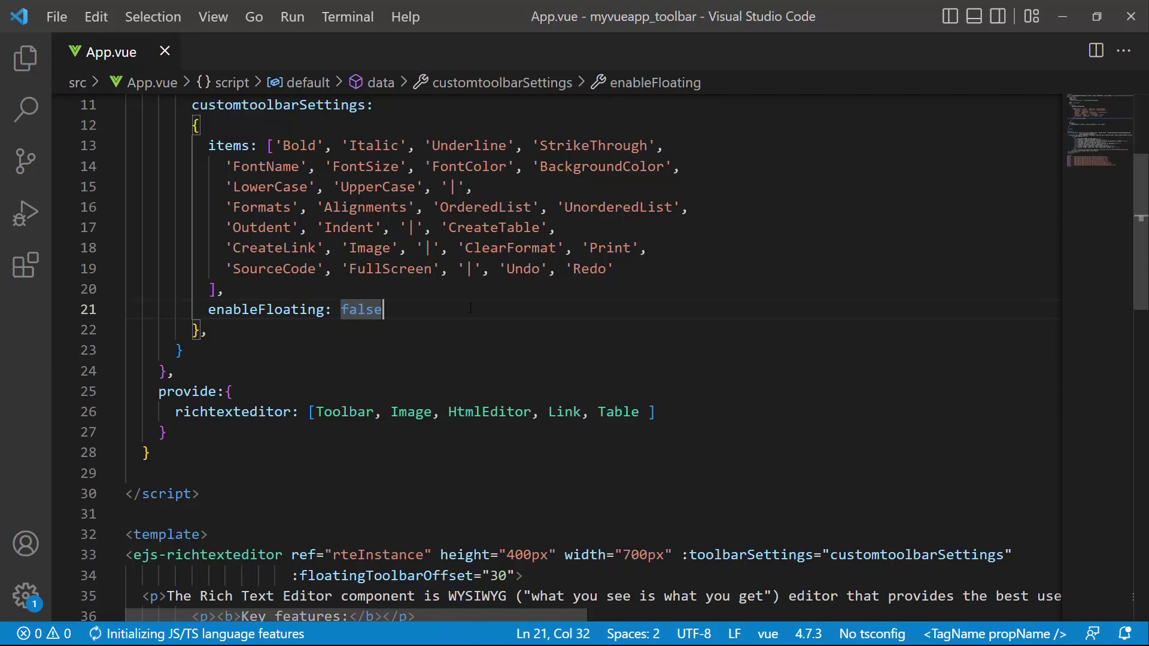
scroll(470, 308, down, 3)
scroll(469, 308, down, 2)
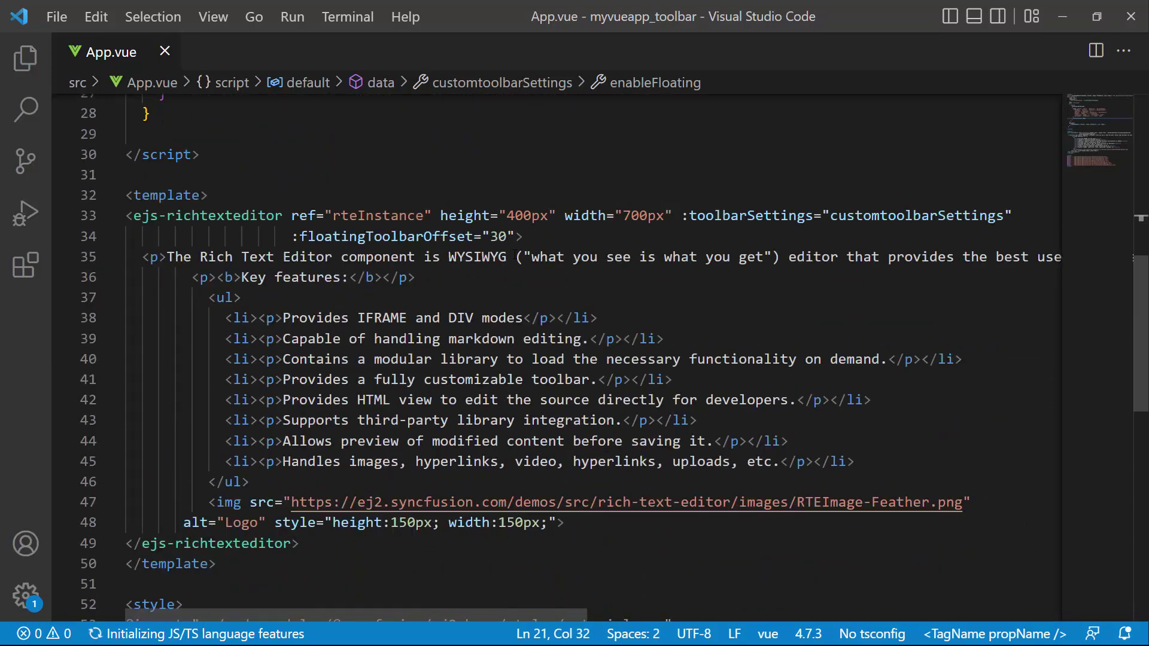
Step: Change :floatingToolbarOffset from 30 to 0 and save App.vue
double_click(498, 236)
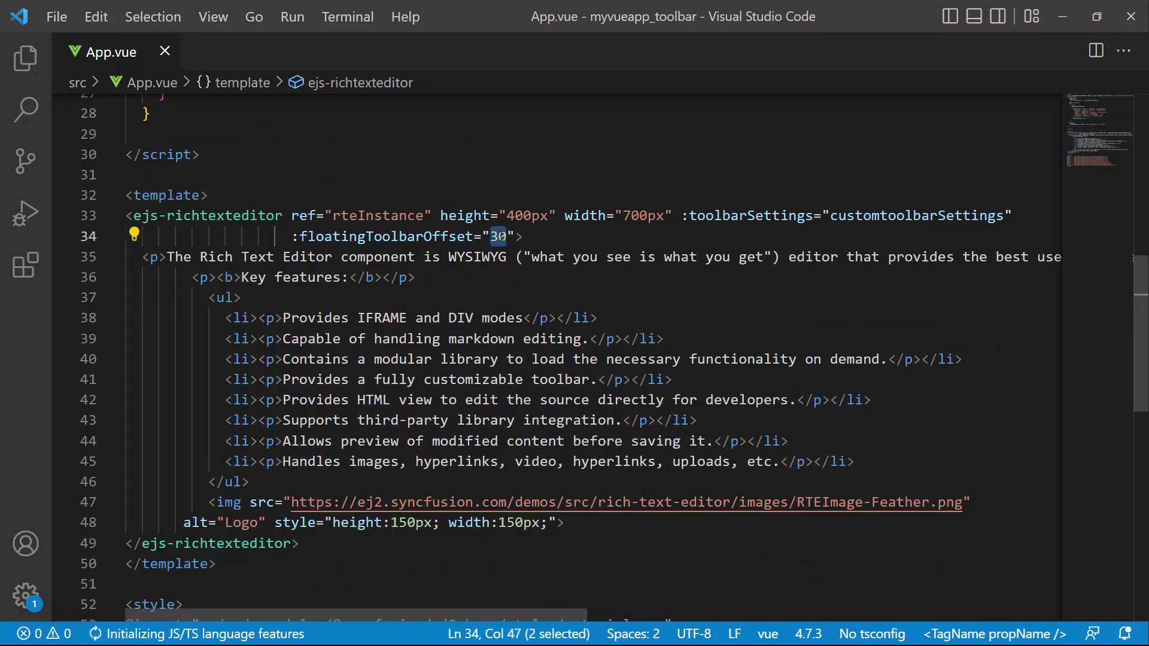
text(0)
click(545, 241)
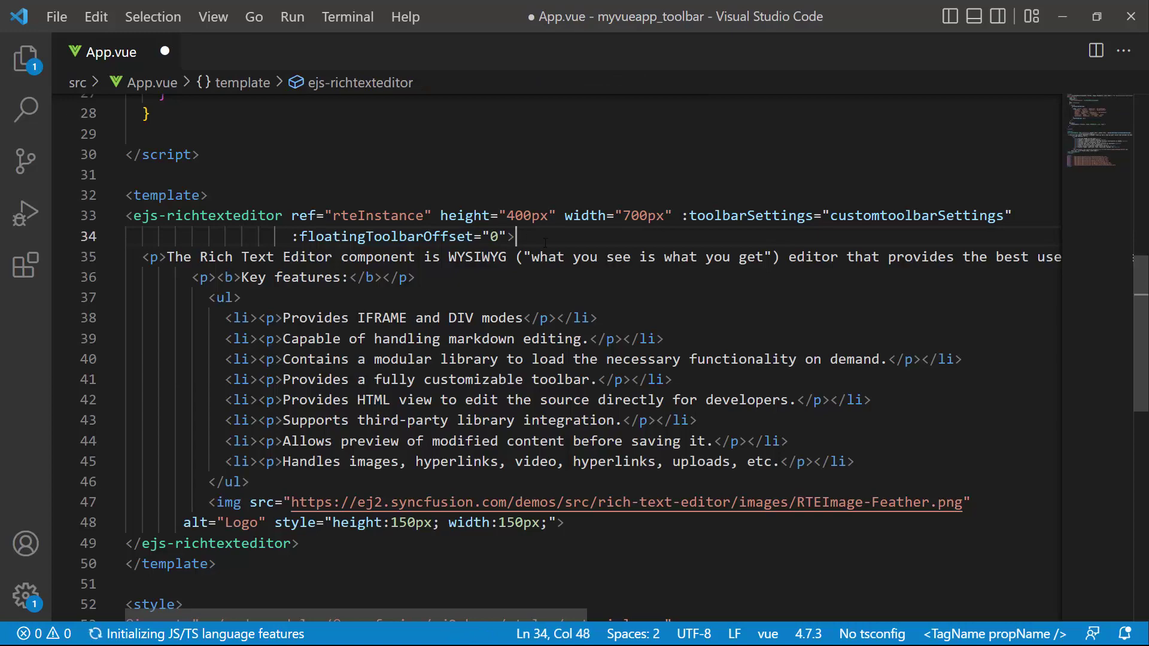
key(ctrl+s)
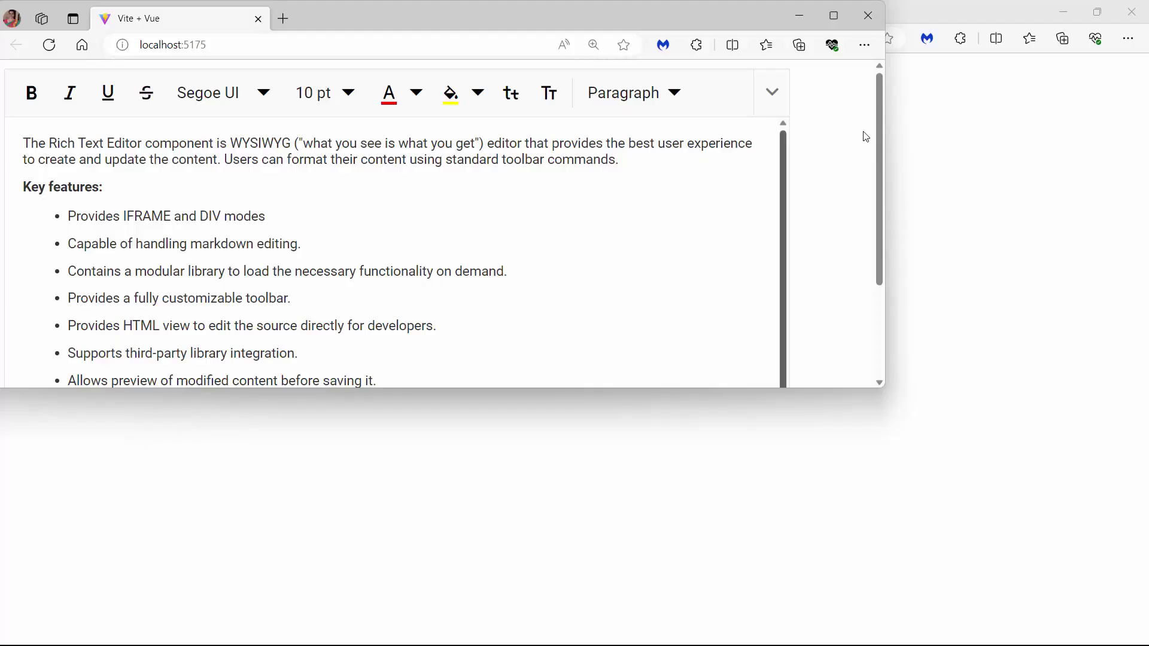
drag(877, 118, 868, 205)
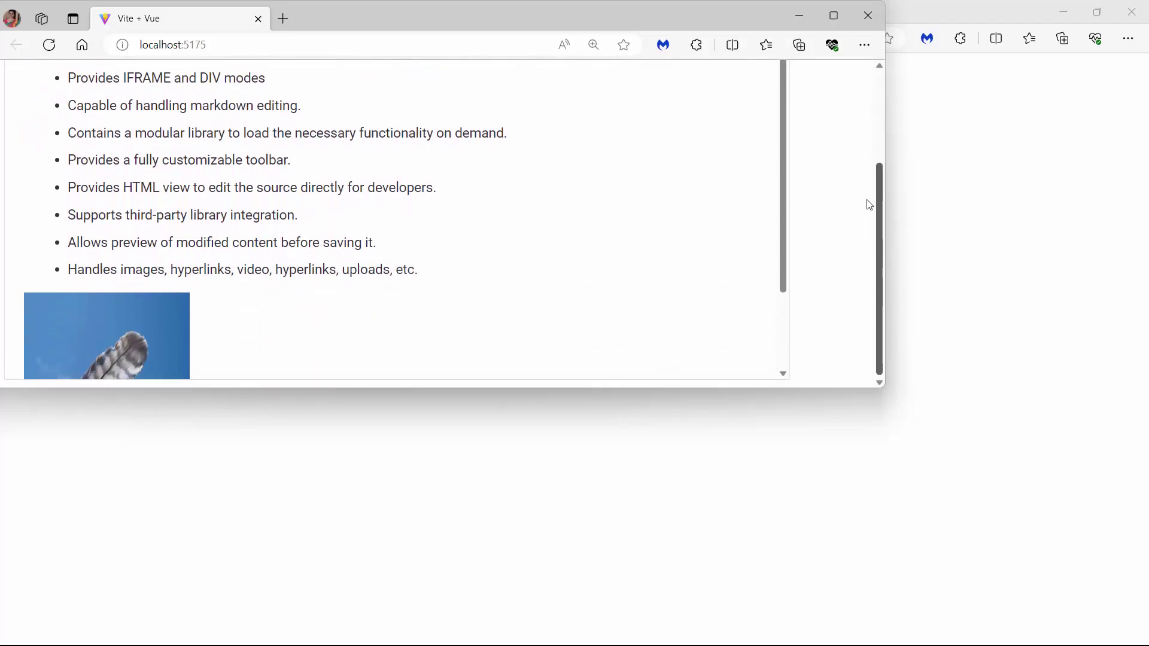
mouse_move(872, 274)
mouse_down()
mouse_move(895, 109)
mouse_move(893, 258)
mouse_up()
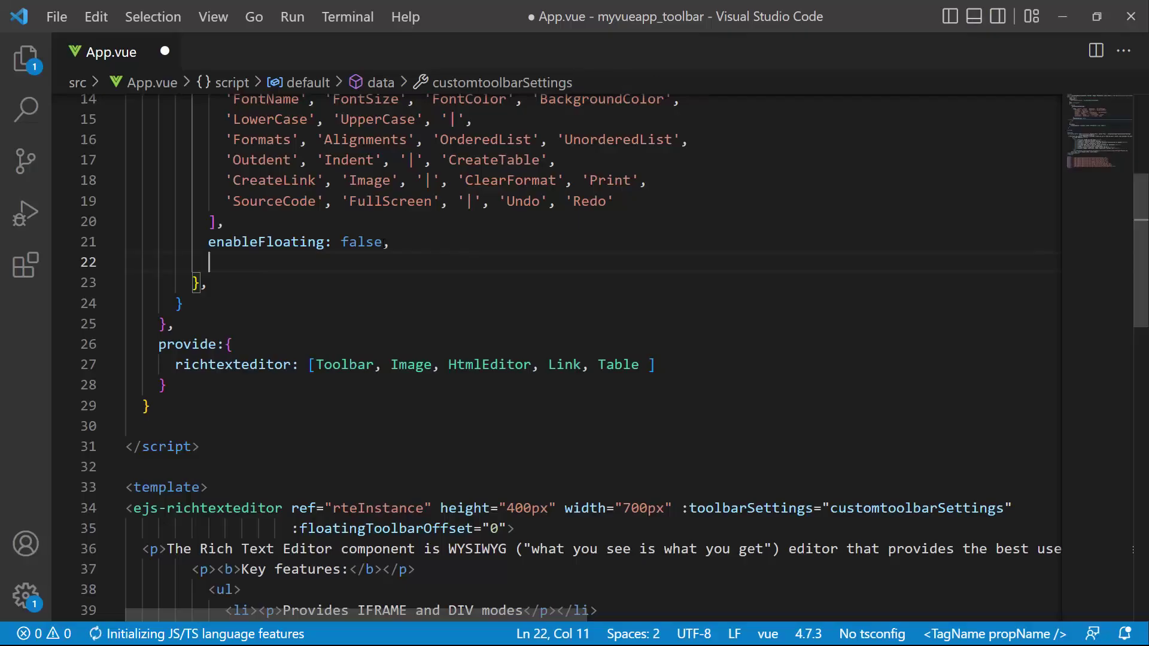
text(quick)
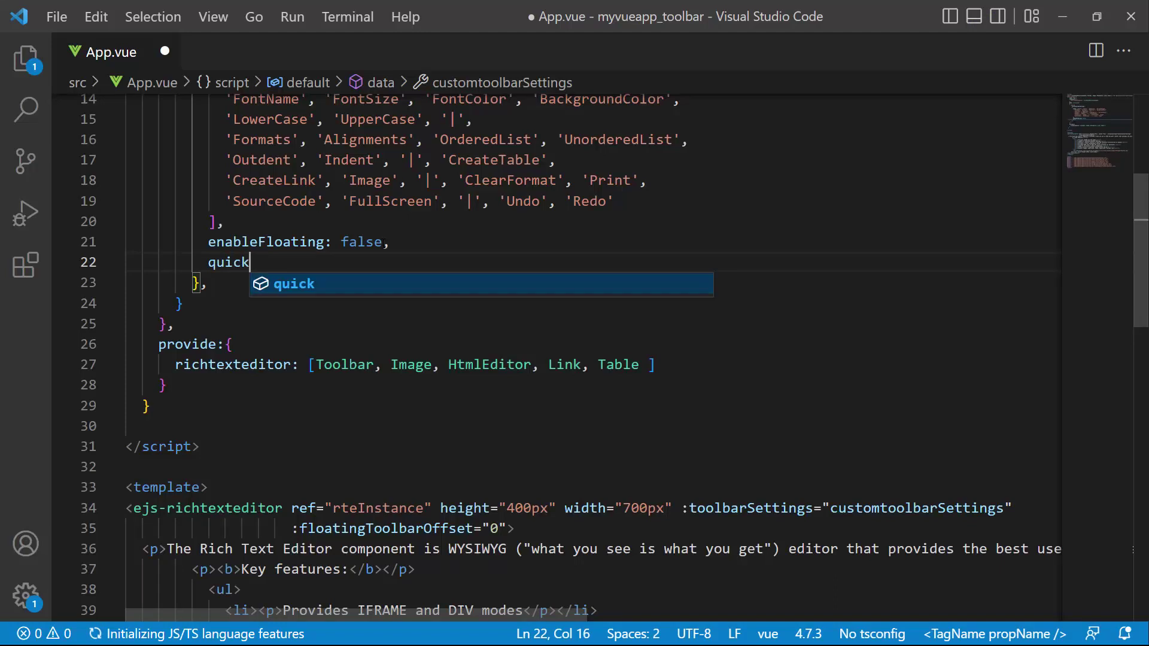
text(ToolbarSe)
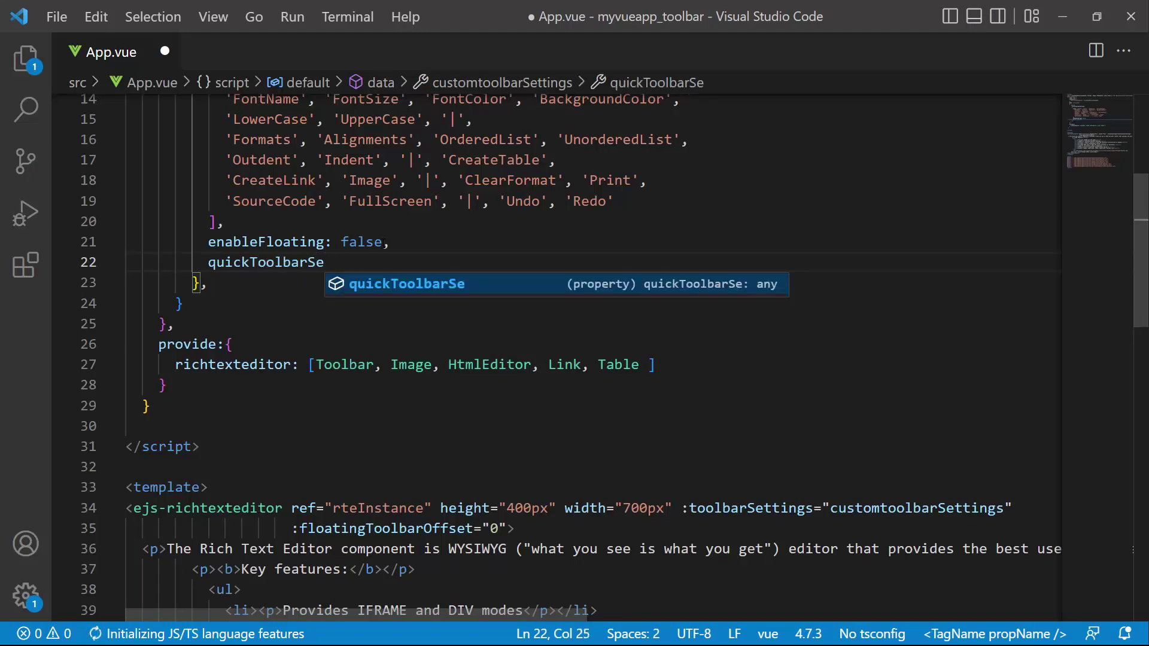
text(ttings : )
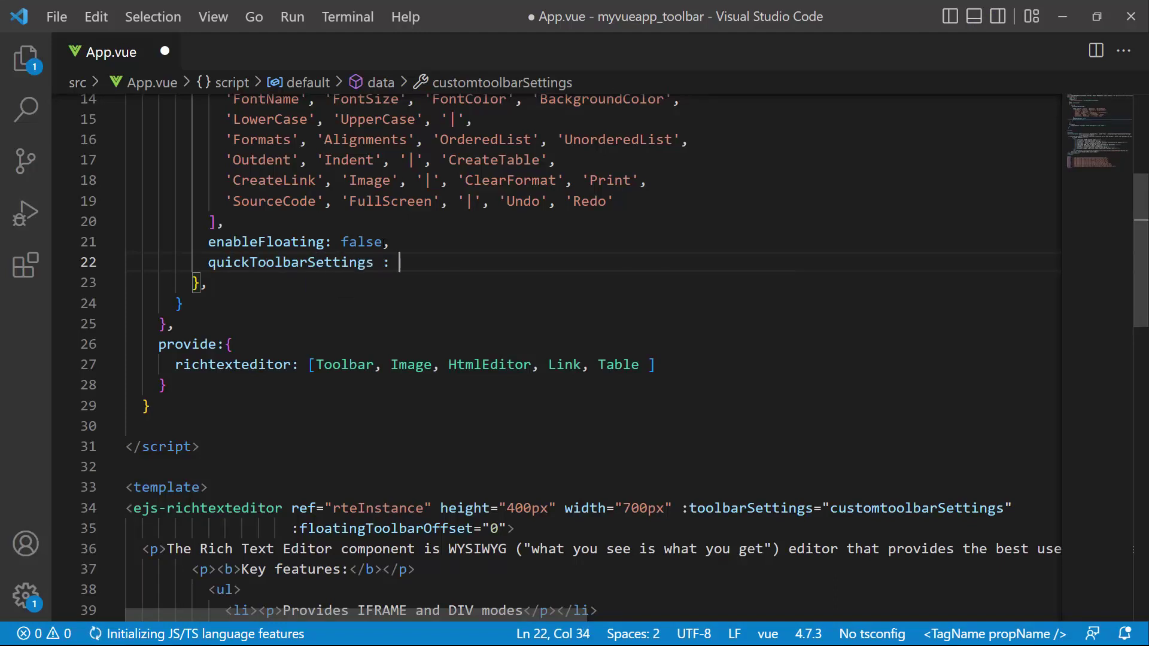
text({)
Step: Define quickToolbarSettings with the image items Replace, Align, Caption and more, then save
key(Return)
text(image)
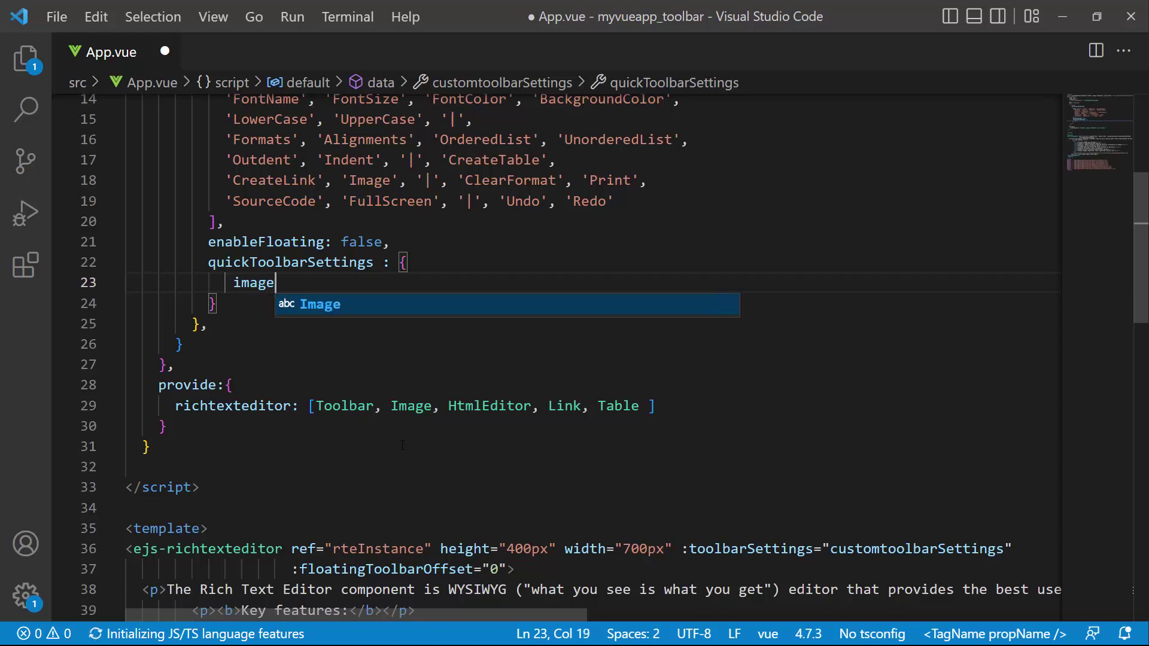
text(: [)
text('Replace', 'Align', 'Caption', 'Remove', 'InsertLink', 'OpenImageLink', '-',                 'EditImageLink', 'RemoveImageLink', 'Display', 'AltText', 'Dimension')
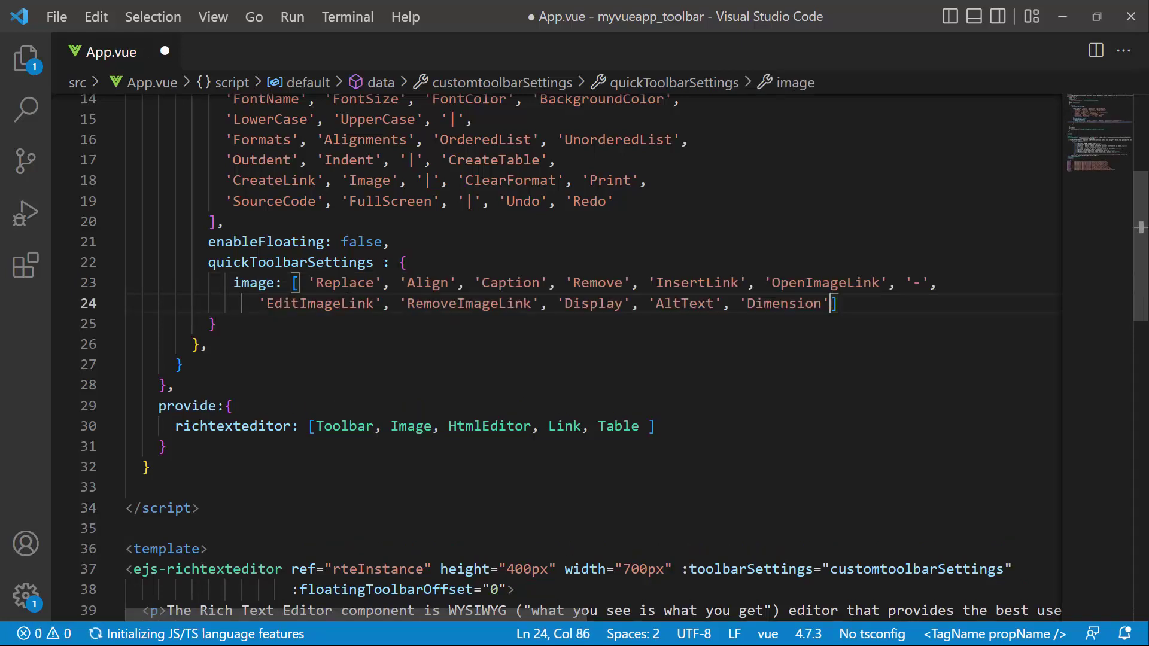
key(ctrl+s)
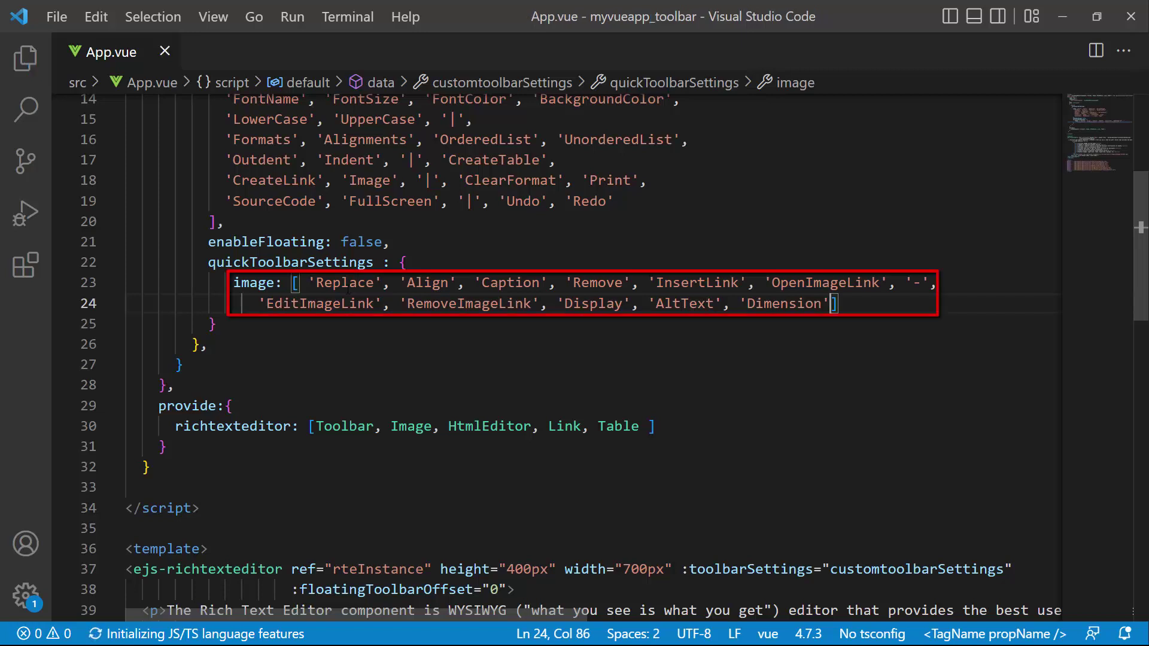
Step: Bind :quickToolbarSettings="quickToolbarSettings" on the editor tag and save
double_click(341, 262)
key(ctrl+c)
scroll(342, 334, down, 3)
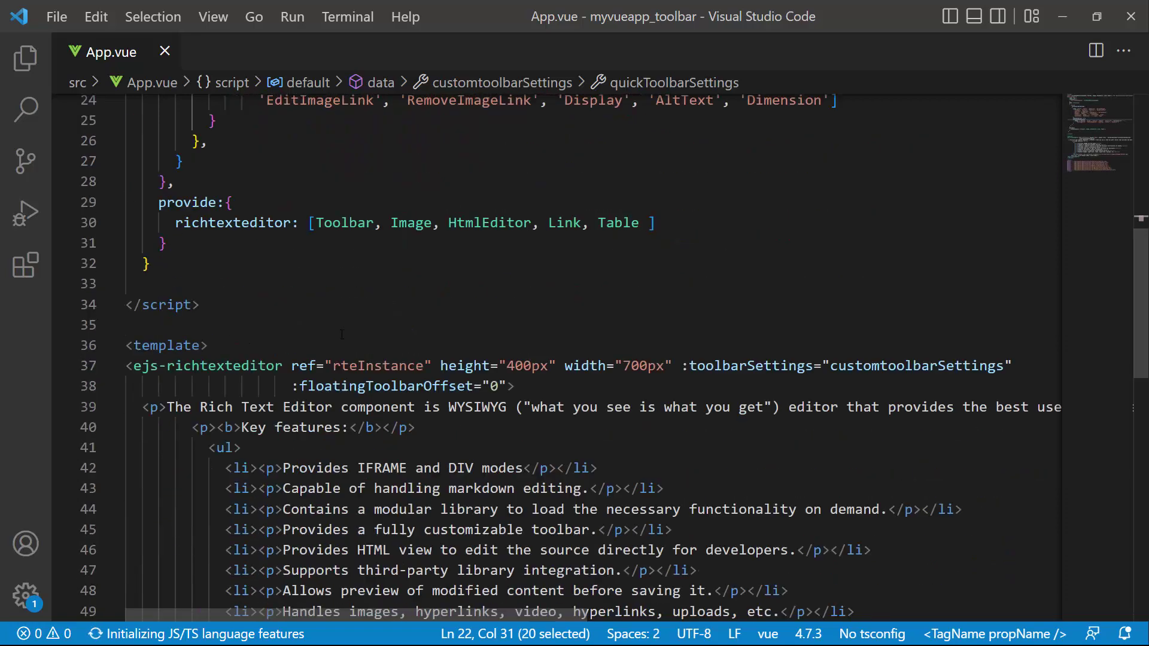
scroll(341, 334, down, 3)
click(508, 251)
text(:quickTo)
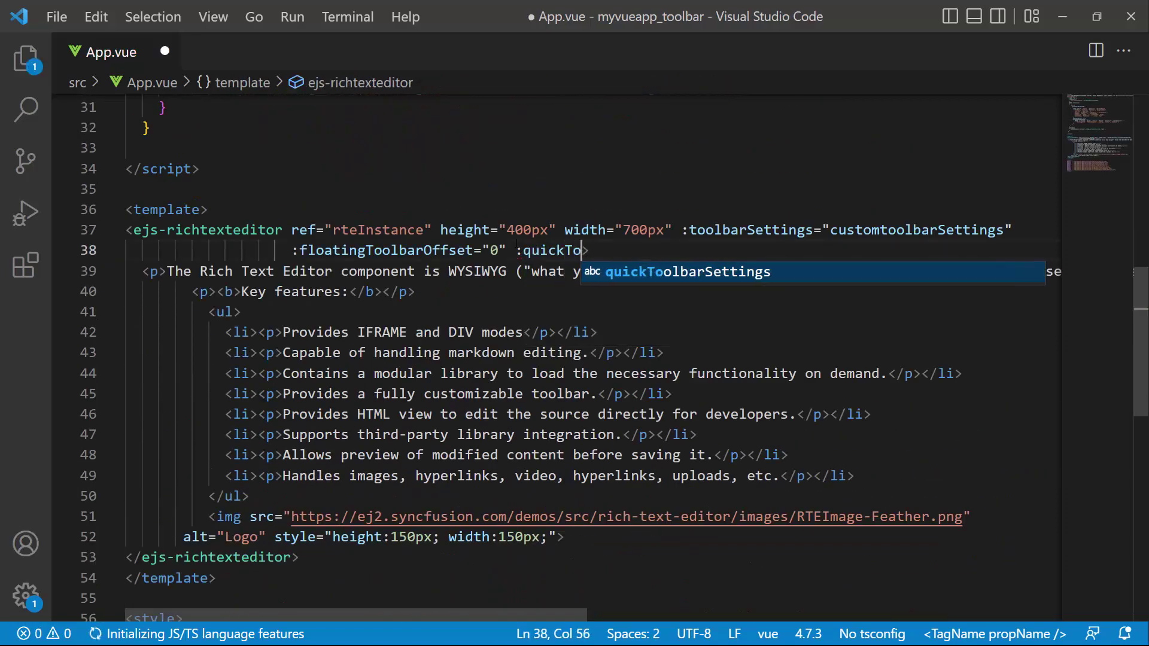
text(olbarSetting)
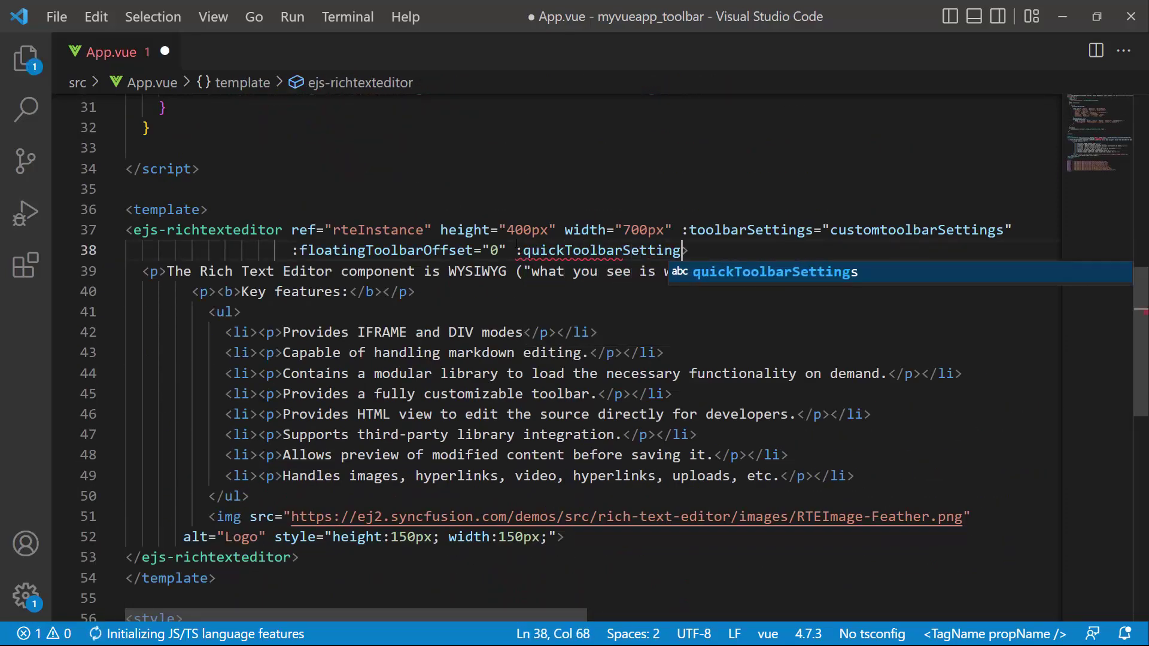
text(s=)
key(ctrl+v)
key(ctrl+s)
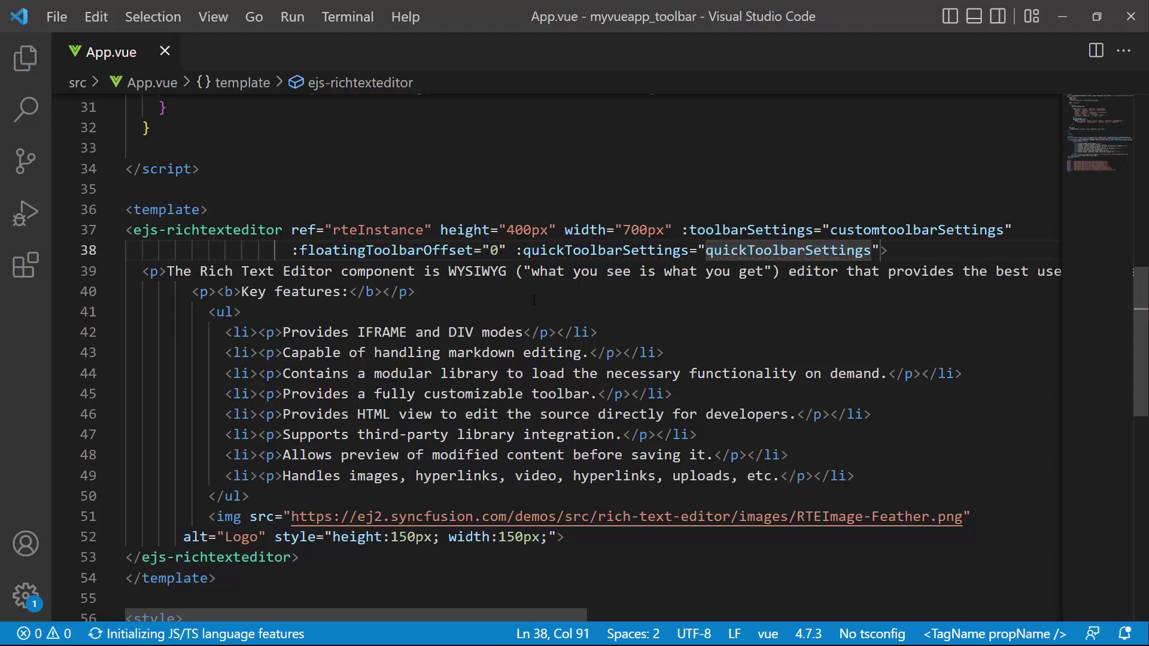
scroll(535, 301, up, 10)
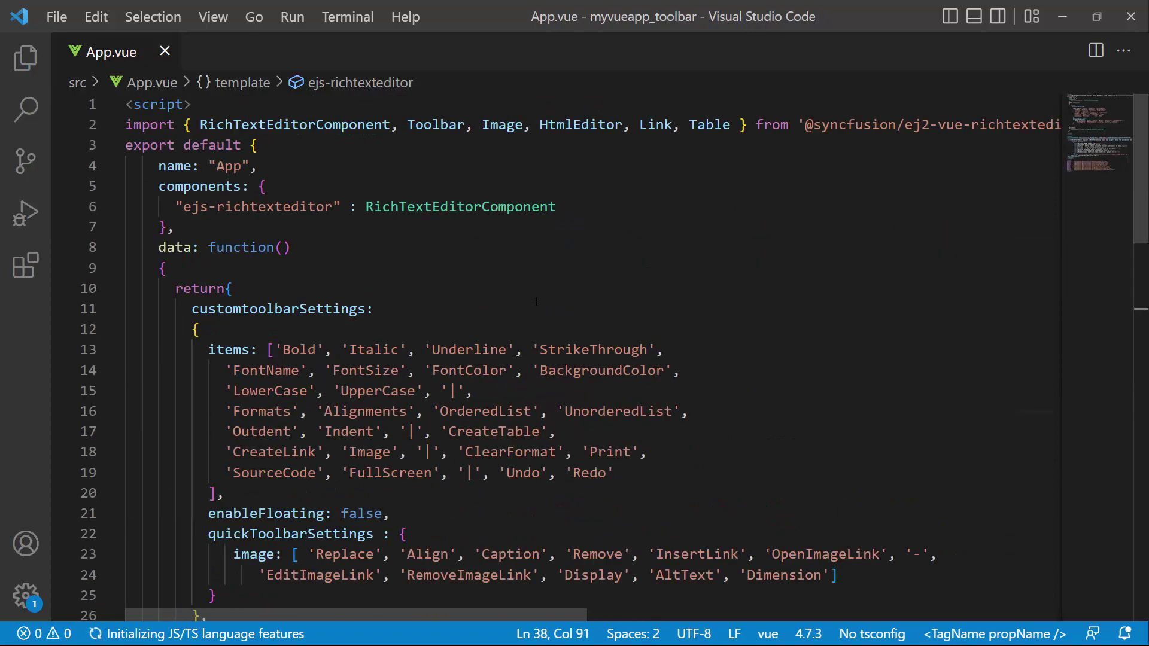
Step: Import QuickToolbar, add it to the provided modules and save App.vue
click(732, 124)
text(, Quick)
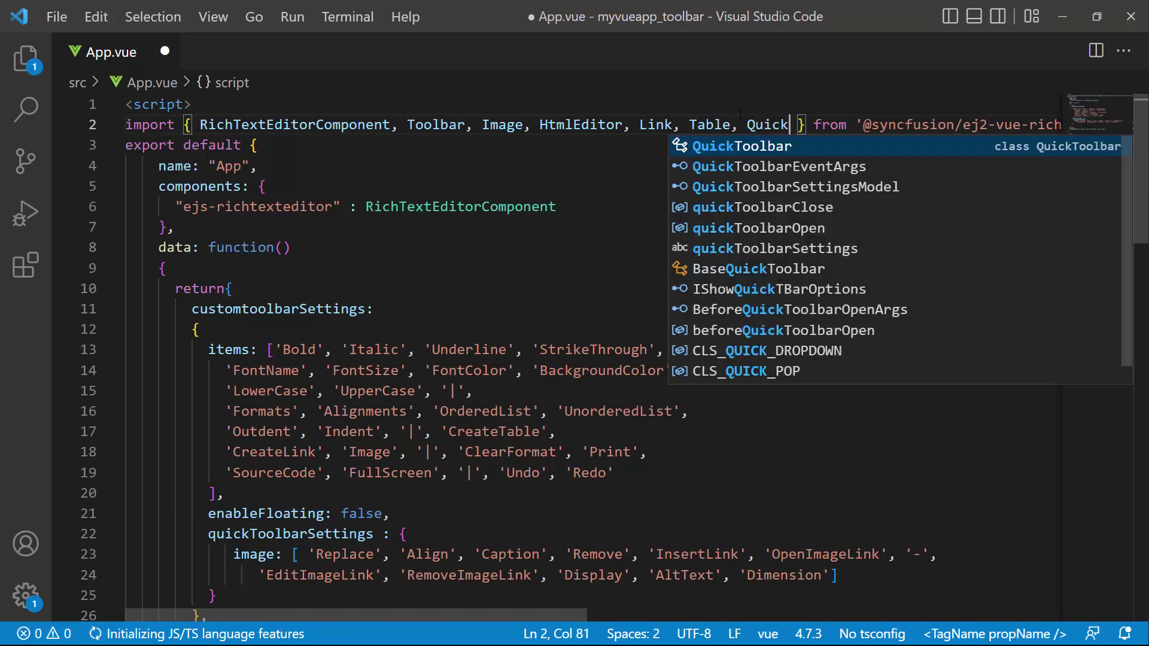
key(Return)
double_click(764, 124)
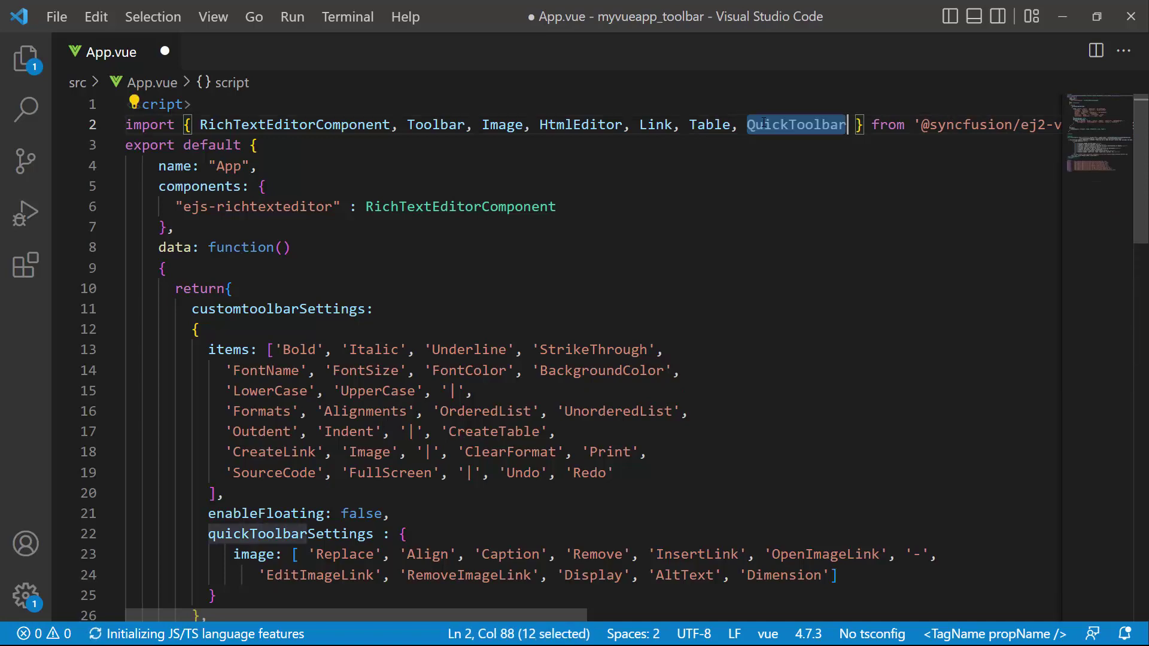
scroll(764, 133, down, 7)
click(639, 291)
text(, QuickToolbar)
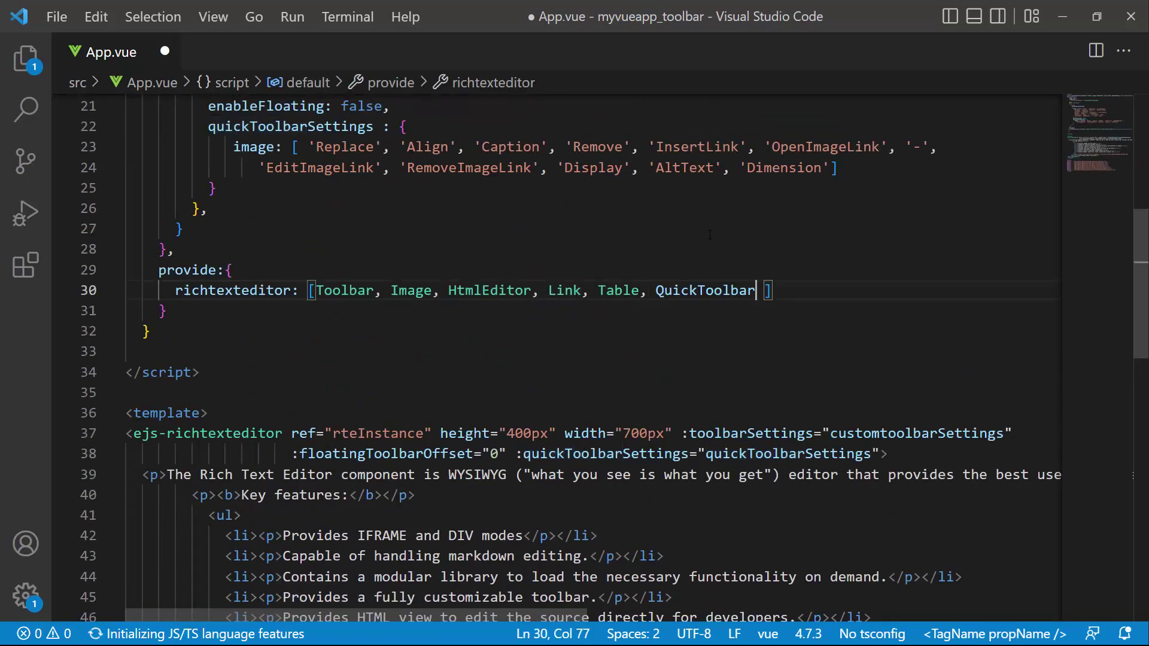
key(ctrl+s)
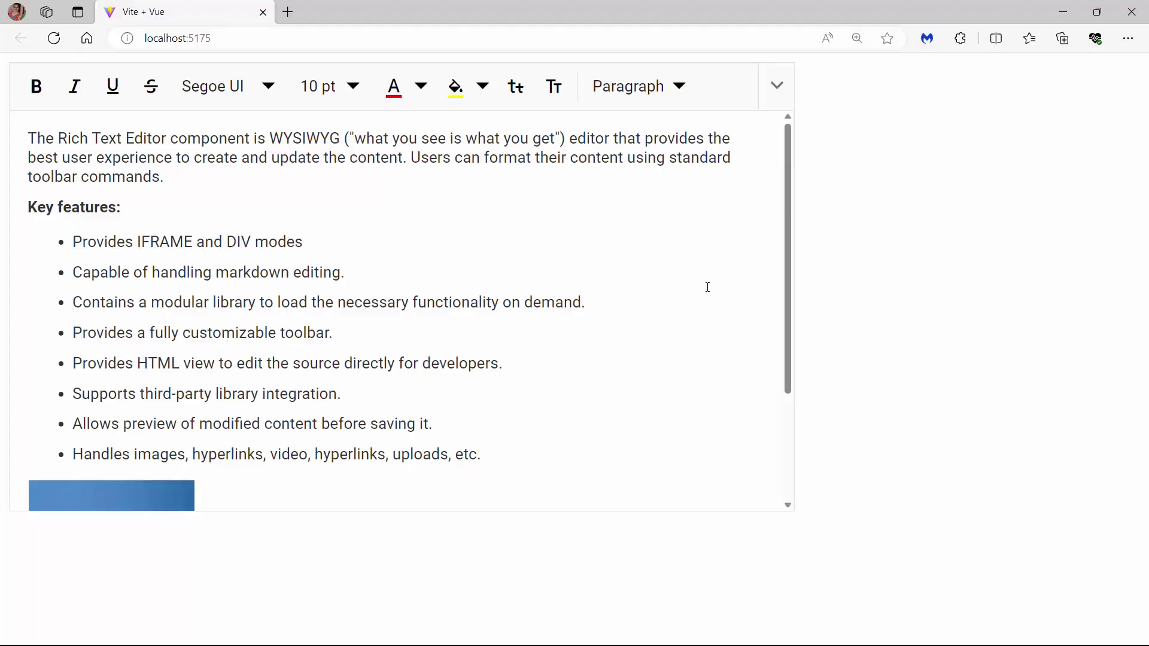
scroll(706, 284, down, 1)
scroll(673, 300, down, 1)
Step: Select the feather image and choose Align Center from its quick toolbar
click(148, 399)
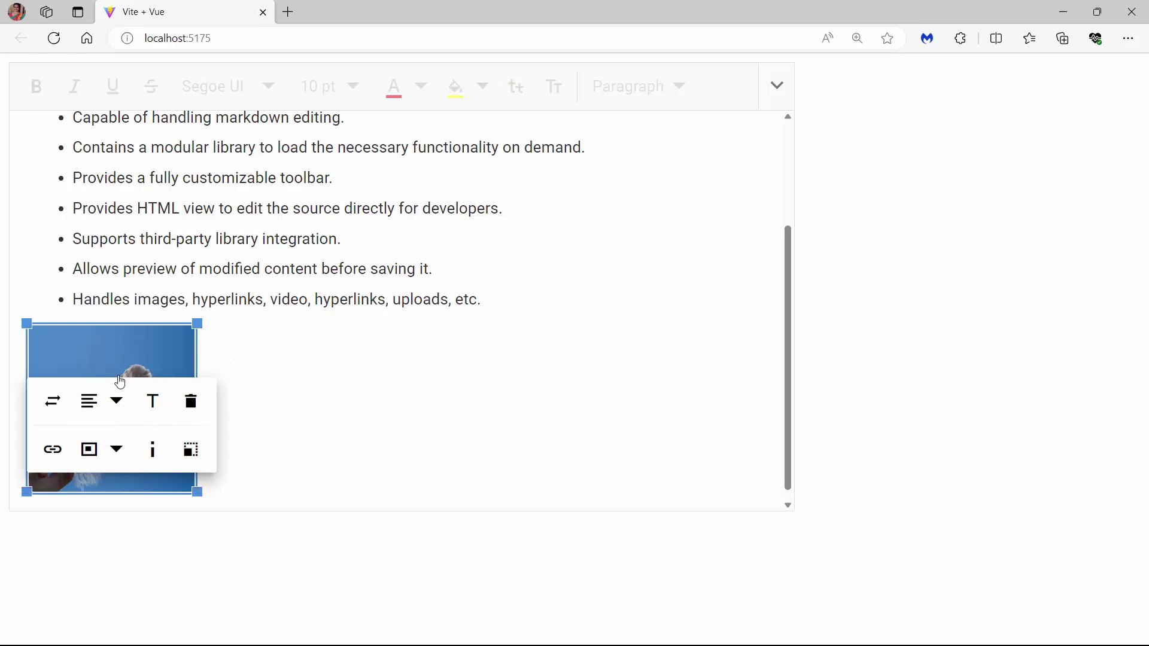
click(88, 402)
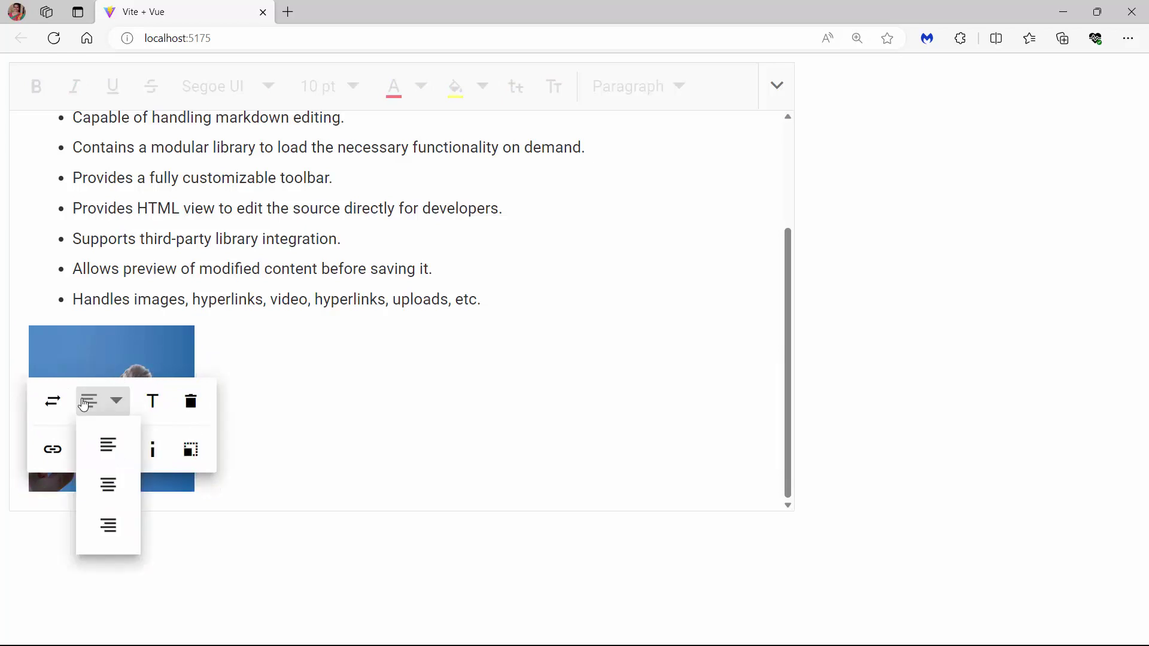
click(106, 485)
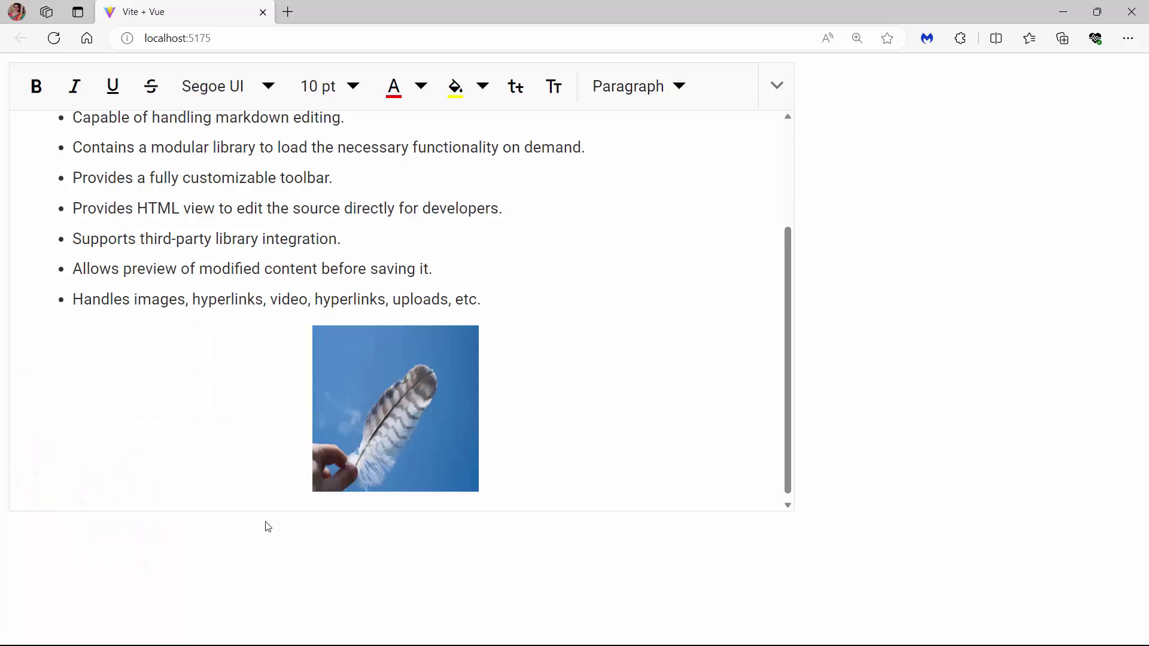